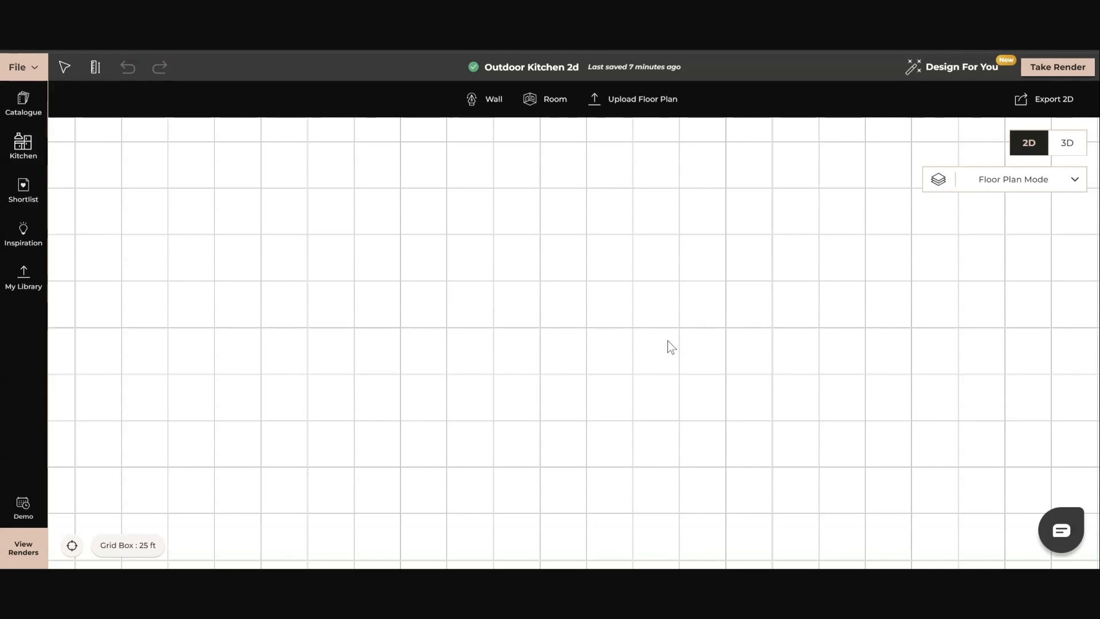
pyautogui.click(544, 112)
pyautogui.click(552, 345)
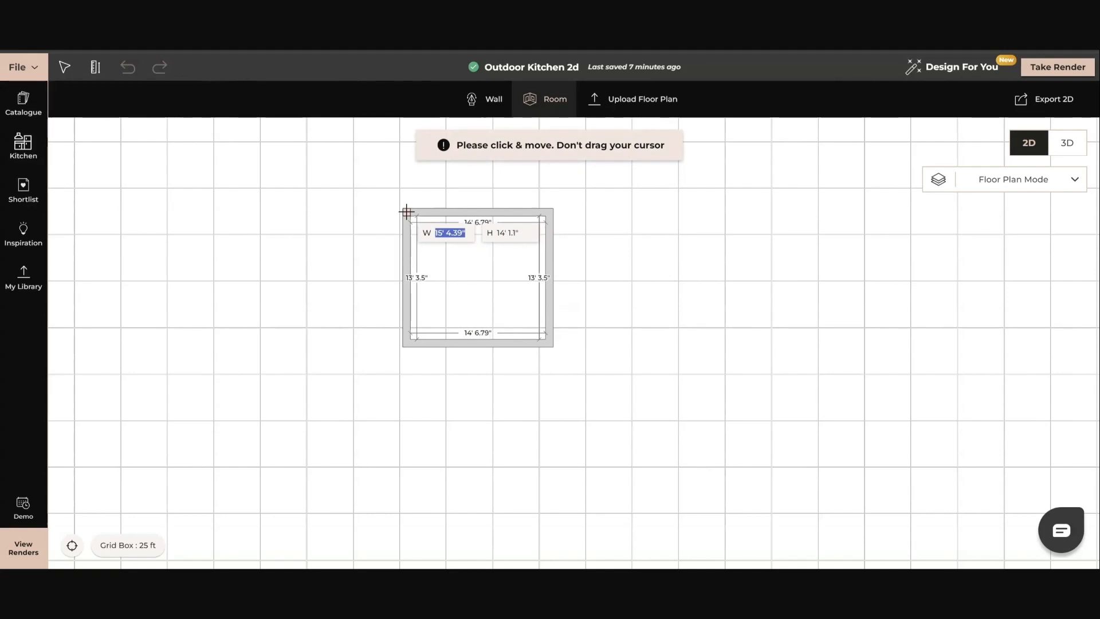
pyautogui.press('Escape')
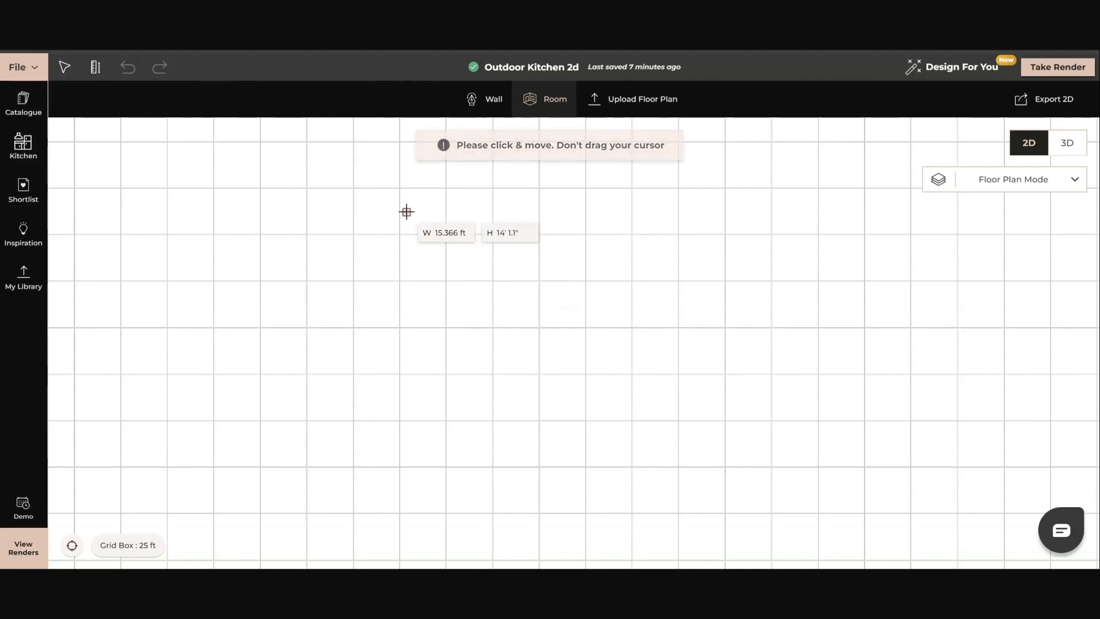
# Set the project's default wall thickness to 6 inches.
pyautogui.click(22, 68)
pyautogui.moveTo(70, 221)
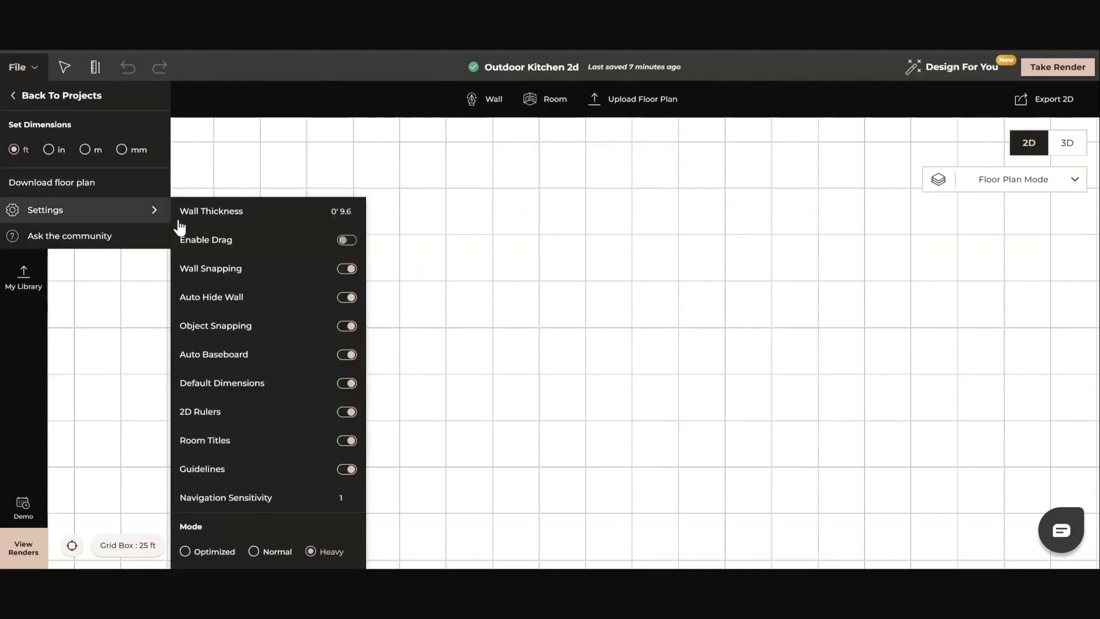
pyautogui.click(345, 211)
pyautogui.write('6')
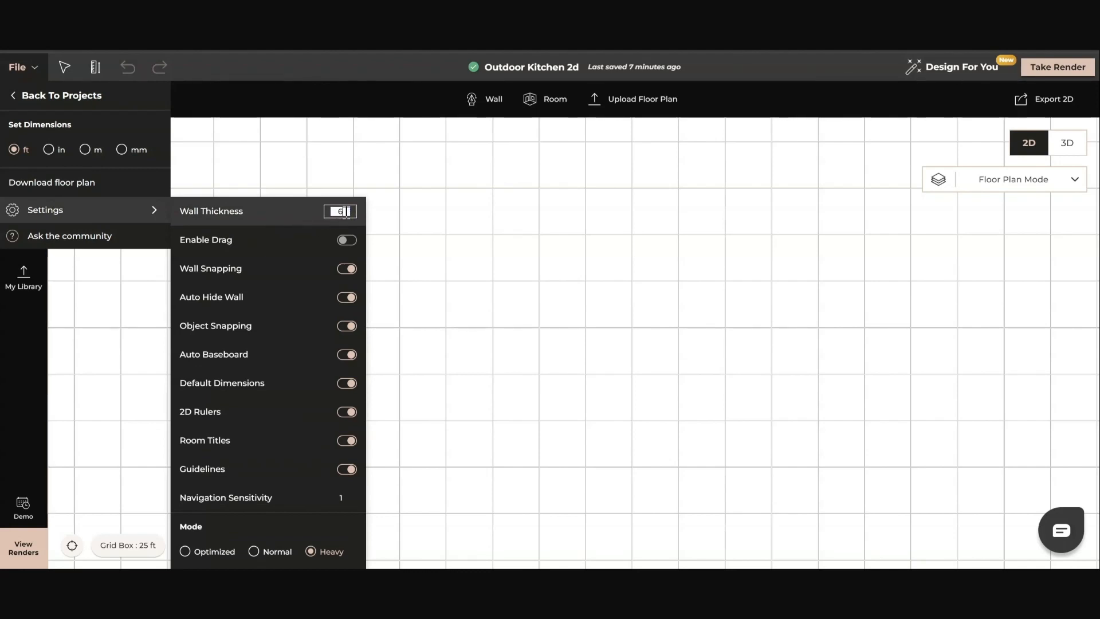
pyautogui.write("''")
pyautogui.press('Return')
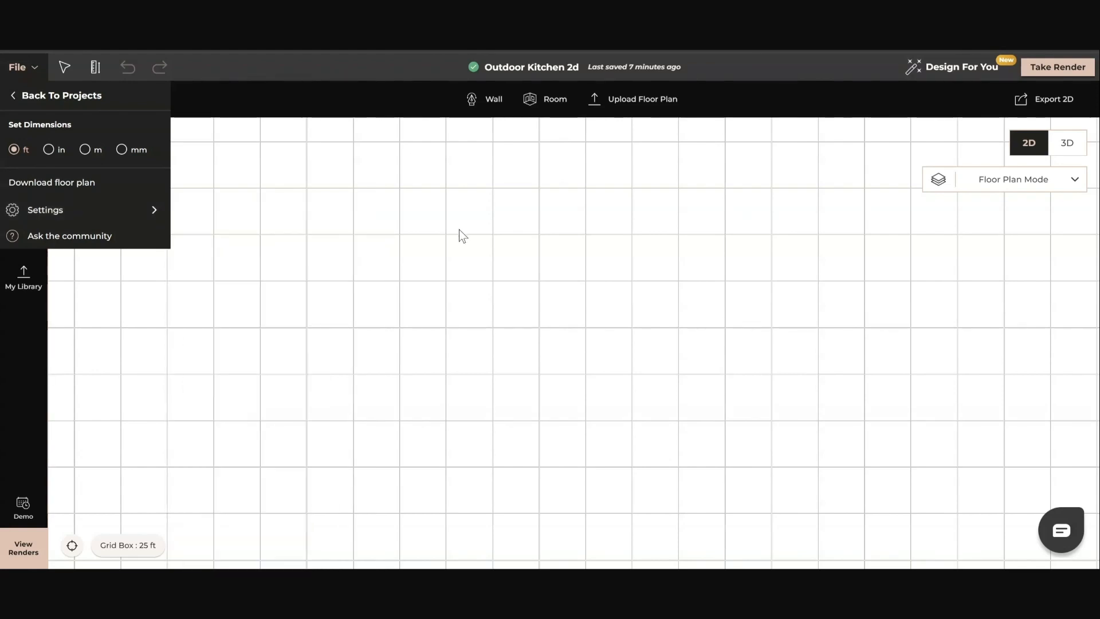
# Draw a rectangular room 15 ft wide and 25 ft high on the floor plan.
pyautogui.click(539, 101)
pyautogui.click(423, 232)
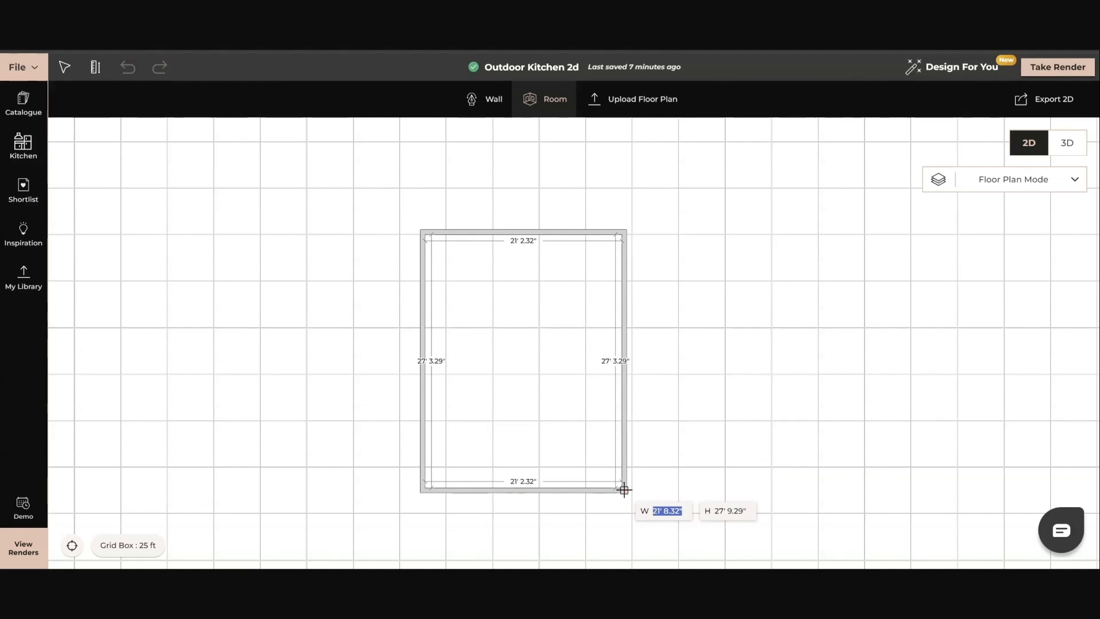
pyautogui.write('15')
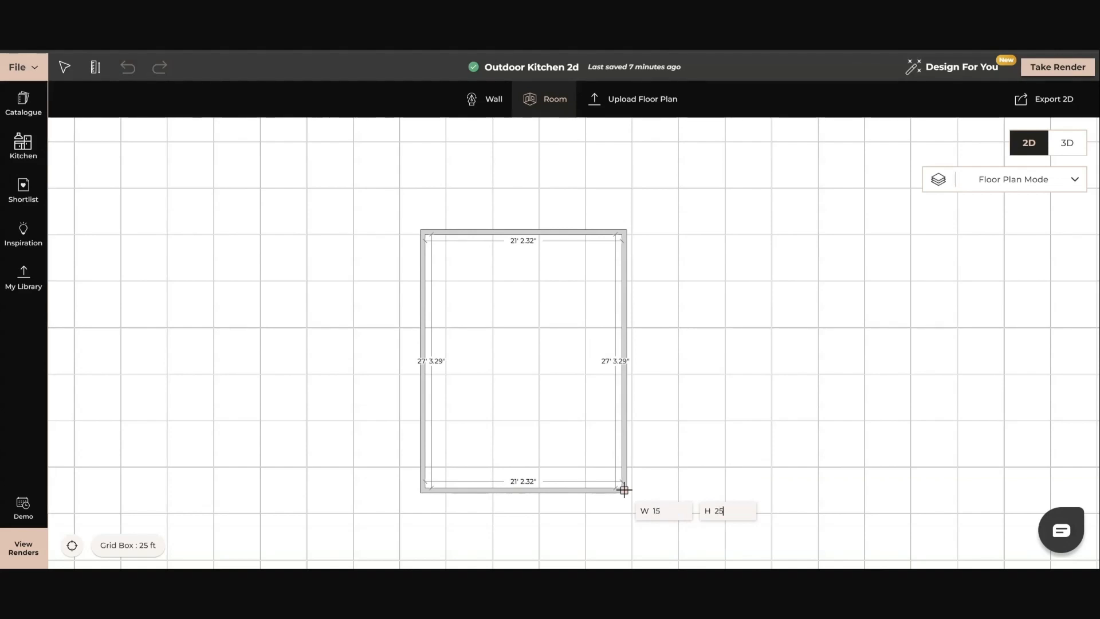
pyautogui.write('25')
pyautogui.press('Return')
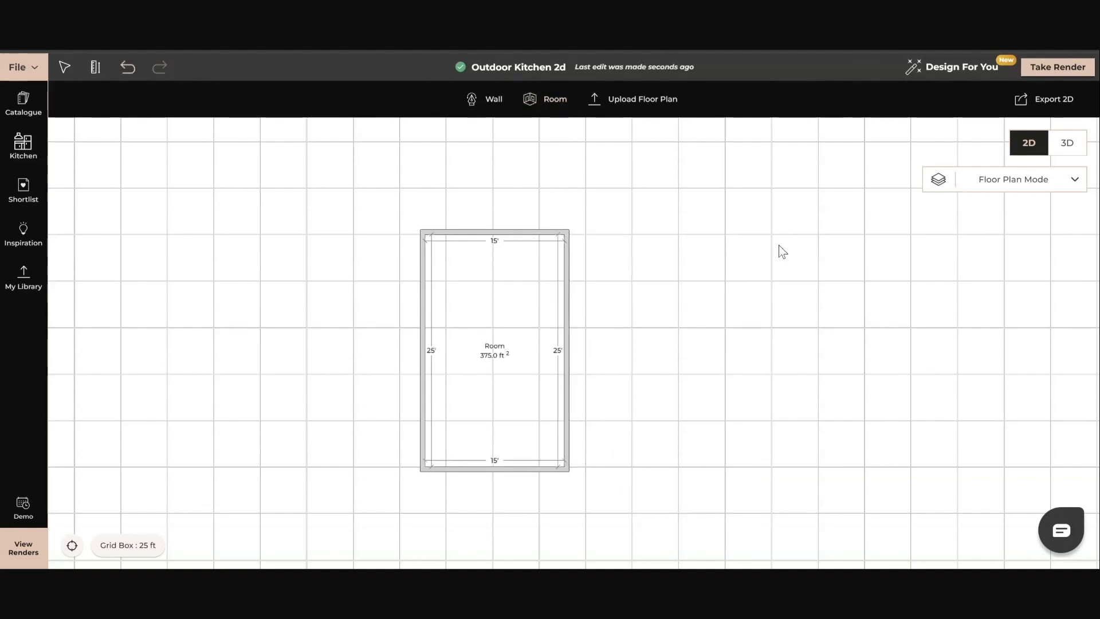
# Open the properties of the room's upper wall, try the Partial Wall height option and return it to Full Wall.
pyautogui.click(501, 232)
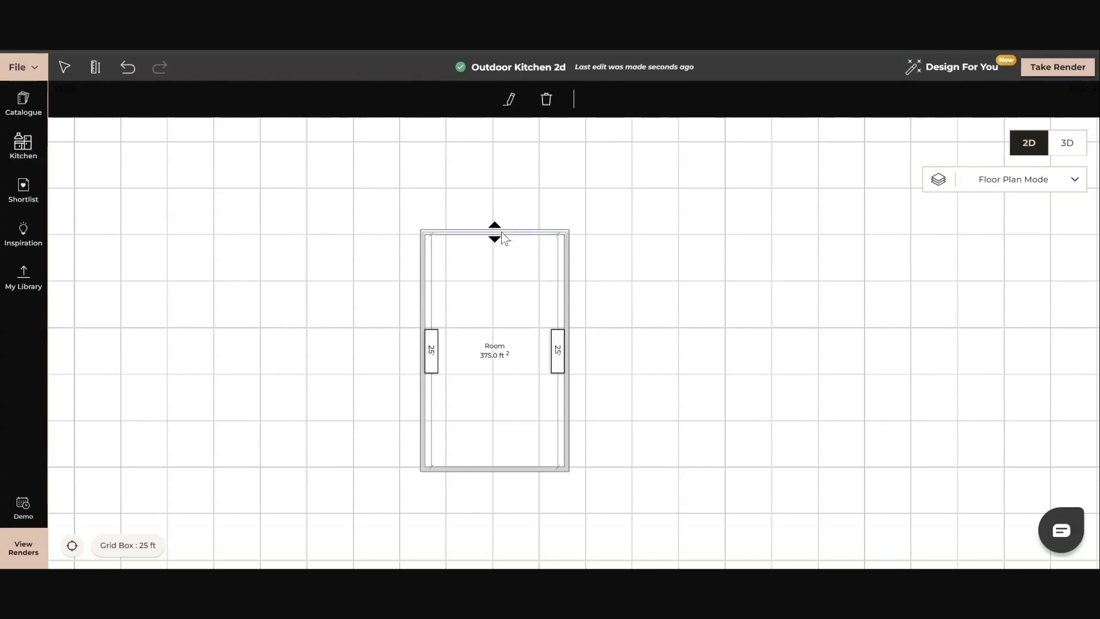
pyautogui.click(512, 102)
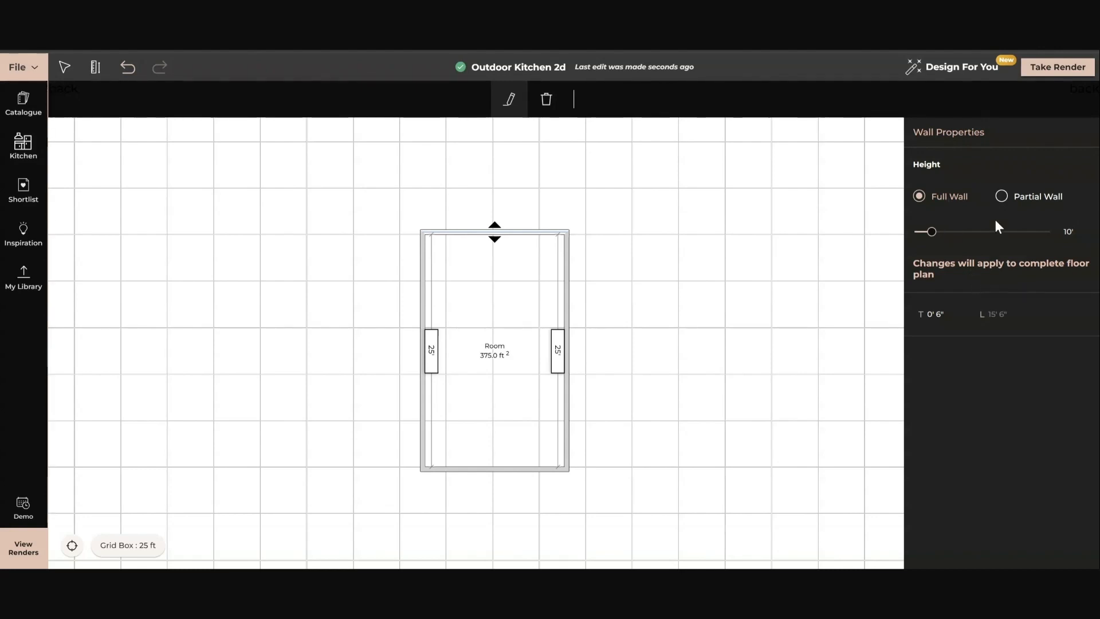
pyautogui.click(1001, 196)
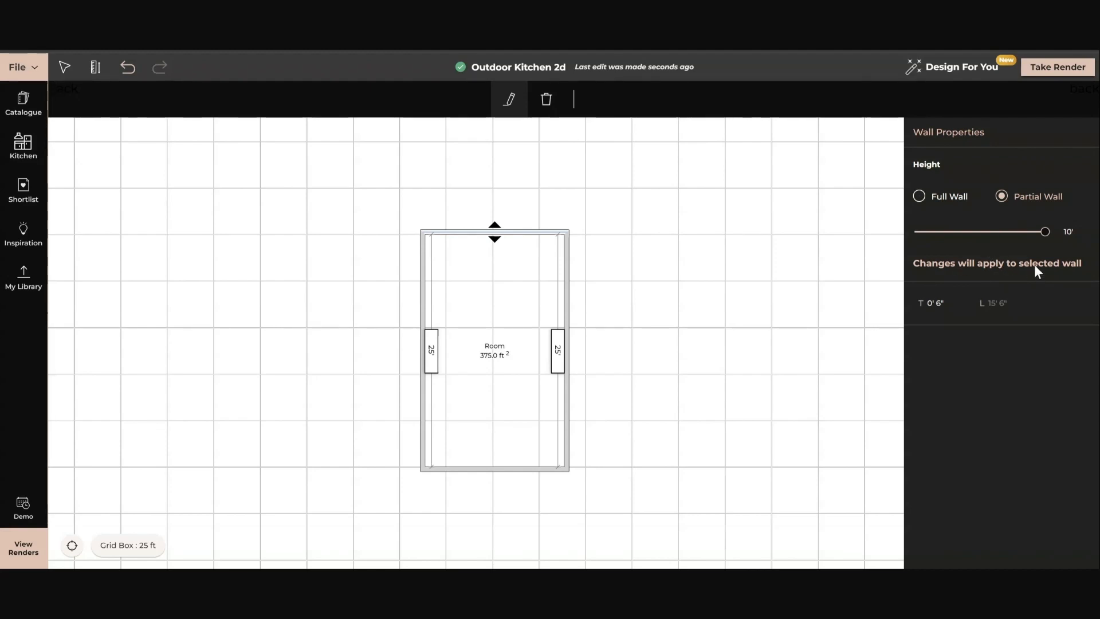
pyautogui.click(920, 197)
pyautogui.click(732, 343)
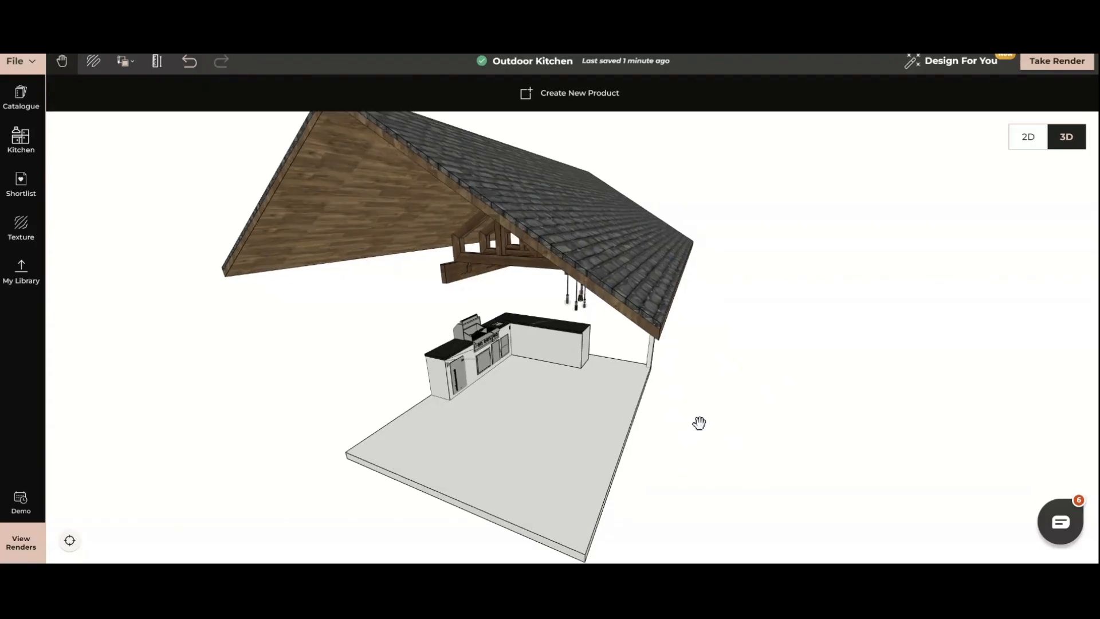
# Open the plain back counter of the outdoor kitchen for modification and show the surrounding environment.
pyautogui.moveTo(700, 422); pyautogui.dragTo(680, 411)
pyautogui.scroll(6, 680, 457)
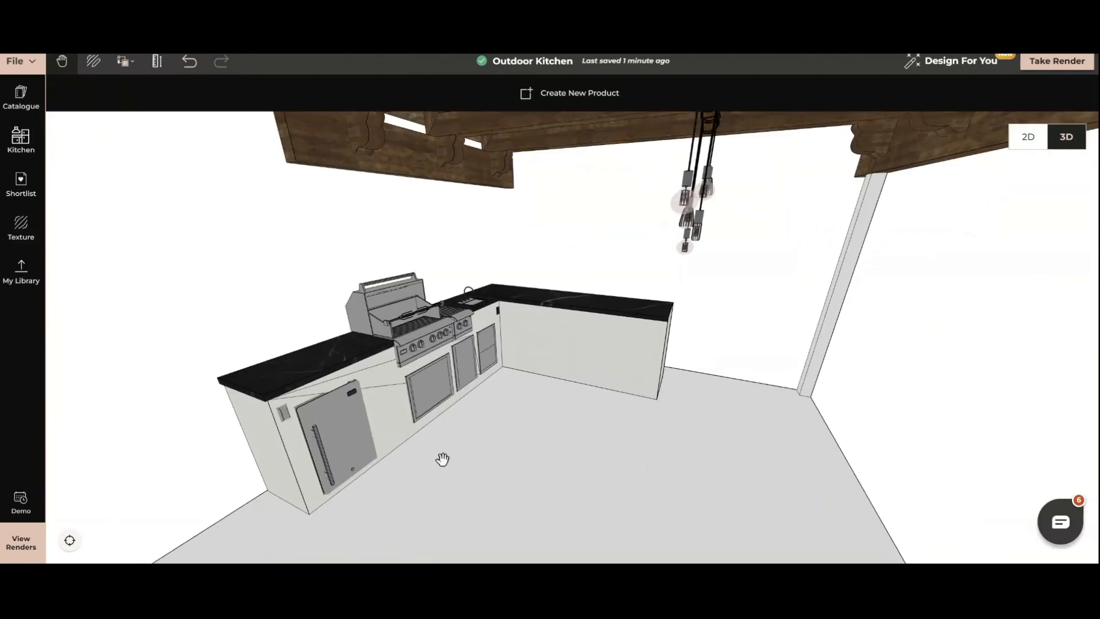
pyautogui.click(384, 385)
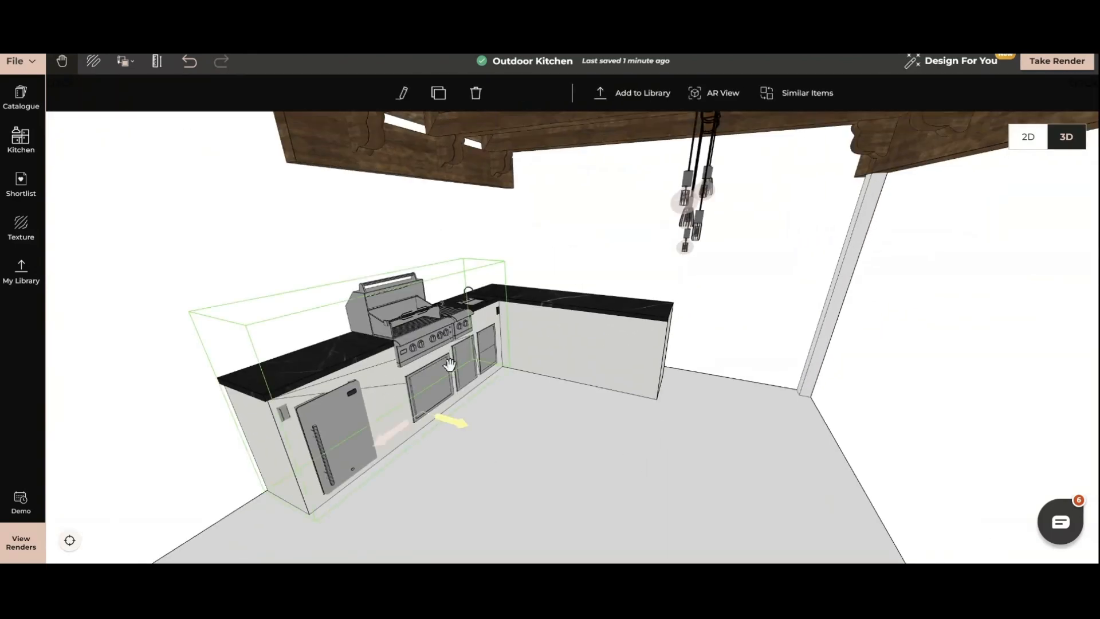
pyautogui.click(592, 360)
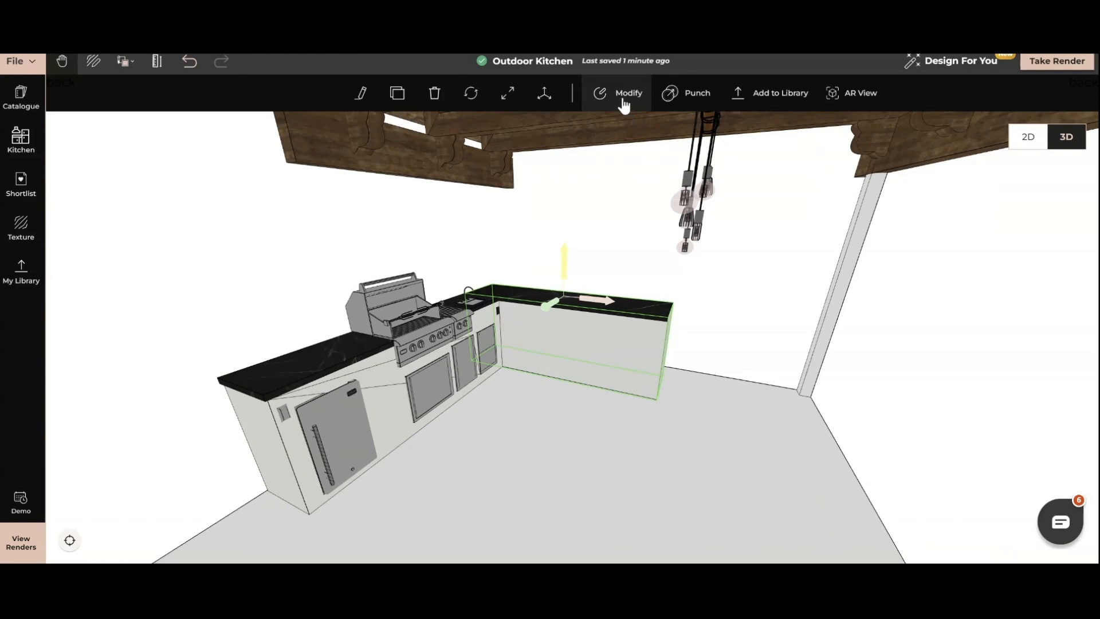
pyautogui.click(624, 97)
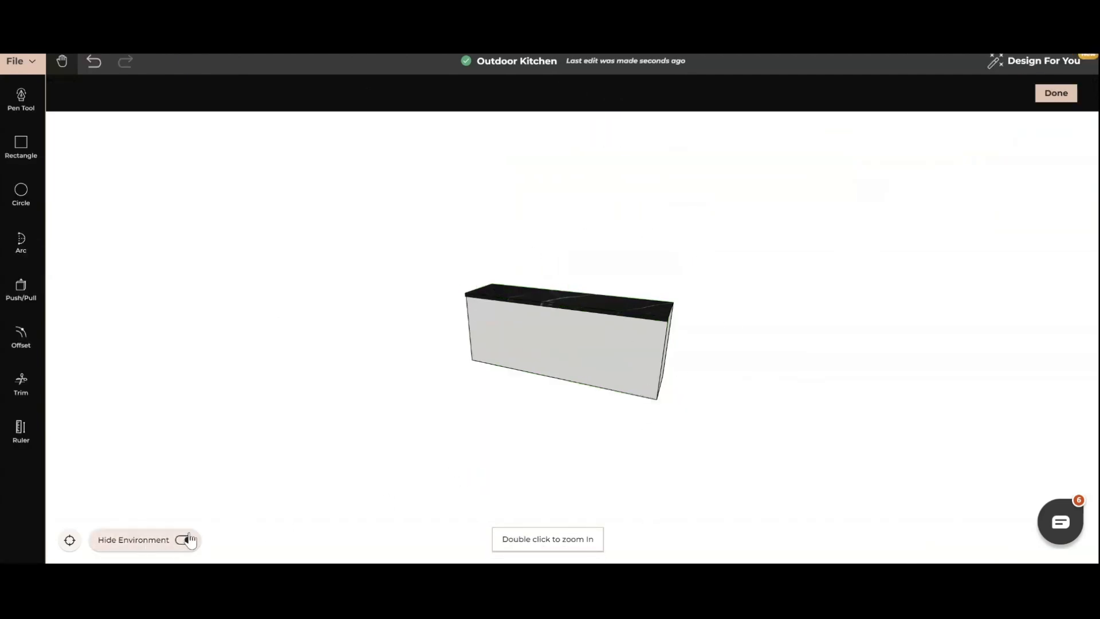
pyautogui.click(185, 541)
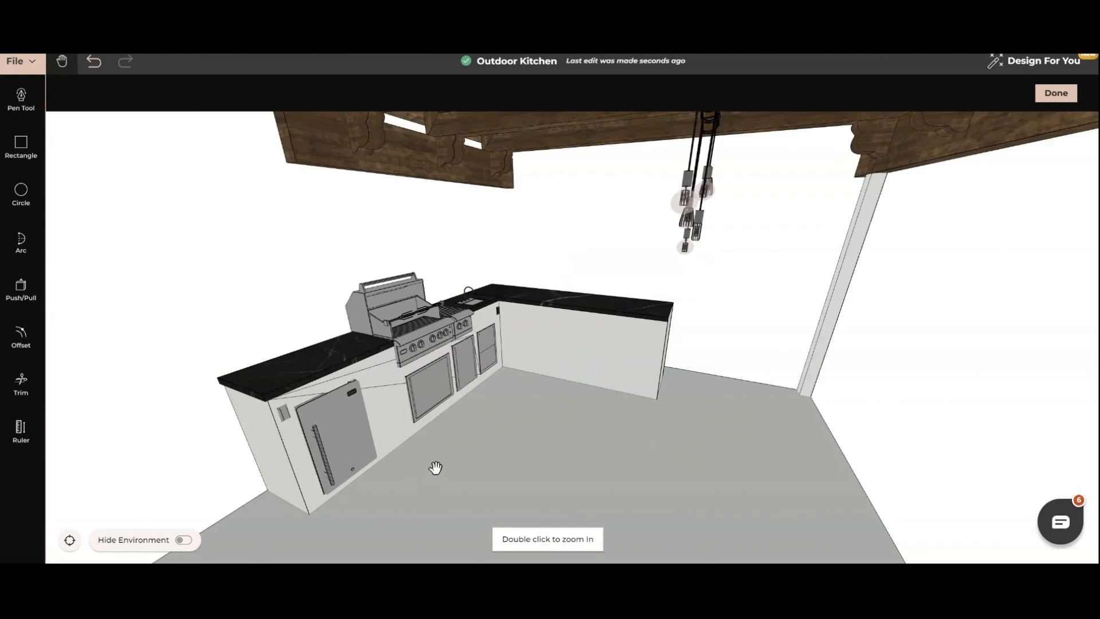
# Draw a rectangle on the back counter's front face, from the bottom corner at its free end up to the countertop's underside.
pyautogui.scroll(1, 589, 469)
pyautogui.scroll(1, 600, 468)
pyautogui.moveTo(600, 468); pyautogui.dragTo(578, 448)
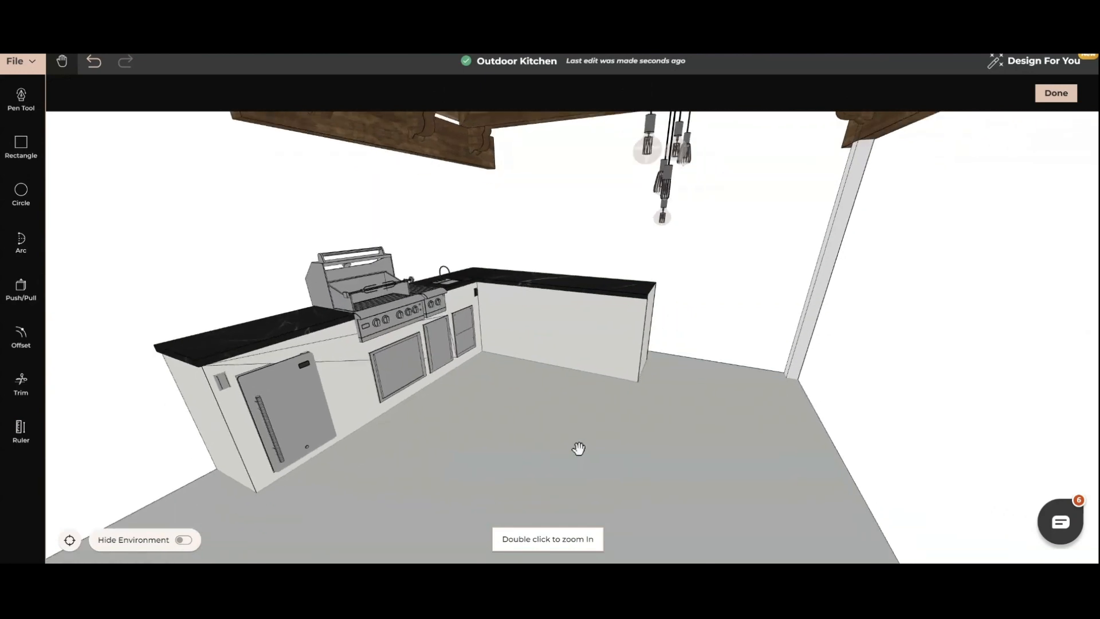
pyautogui.click(23, 151)
pyautogui.click(631, 376)
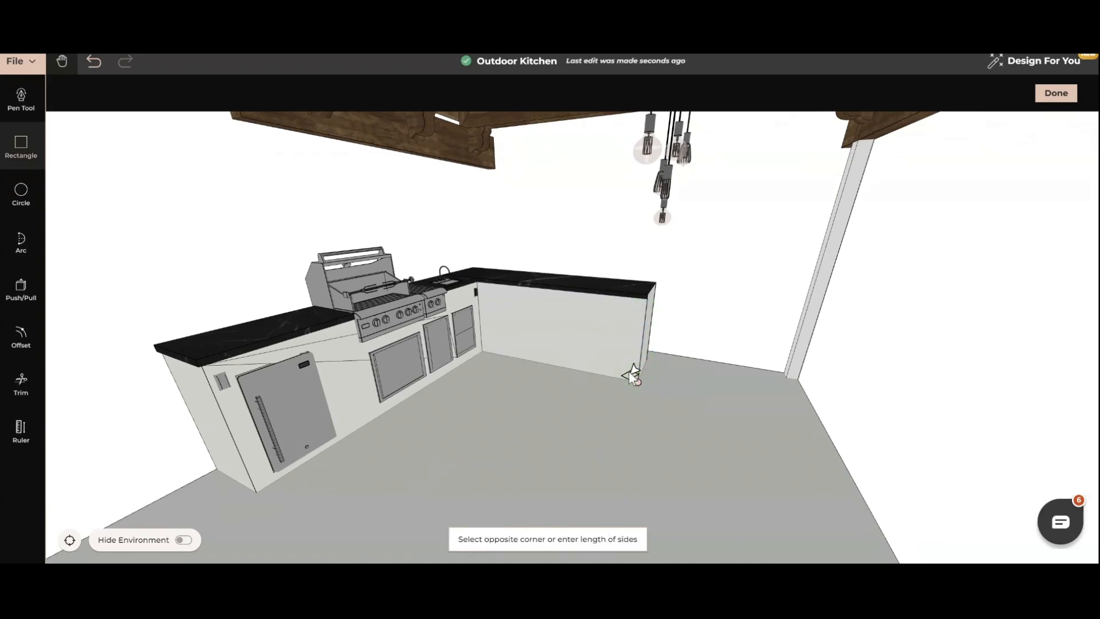
pyautogui.click(583, 293)
# Push/Pull the new rectangular face outward from the back counter to form a long peninsula.
pyautogui.click(18, 286)
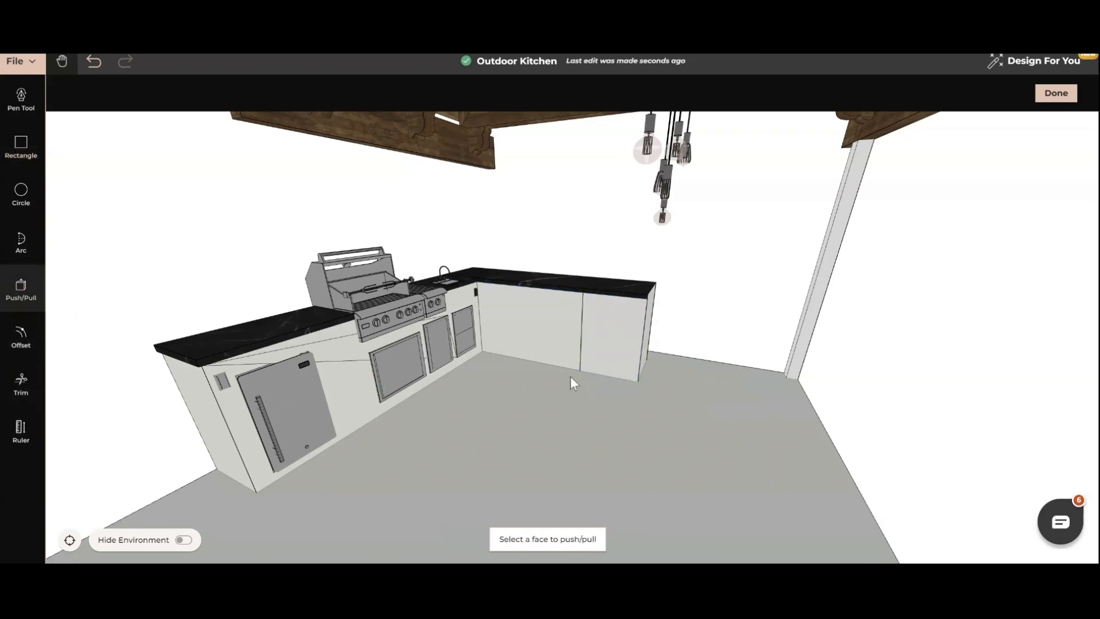
pyautogui.click(580, 366)
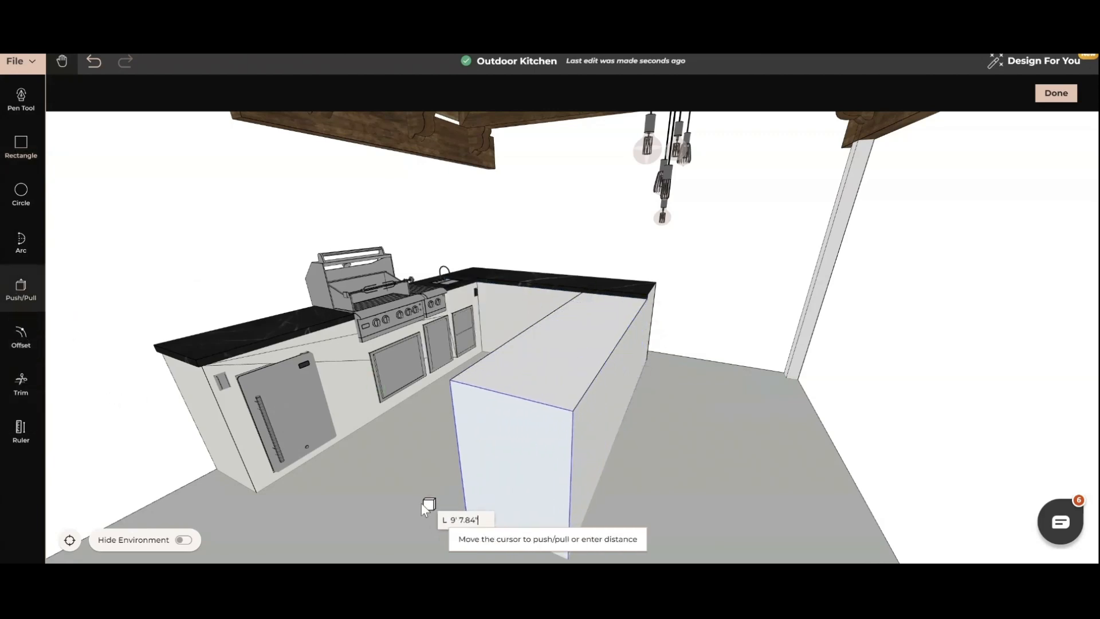
pyautogui.scroll(-3, 430, 507)
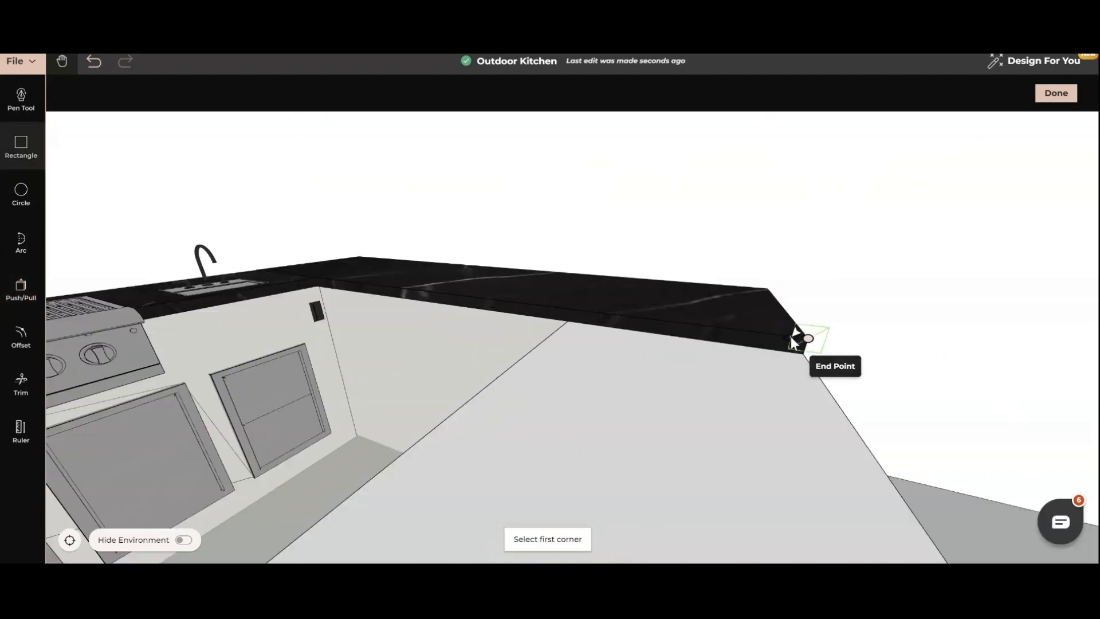
# Draw a rectangle about 2 ft 9 in by 2.2 in on the black countertop's front edge, above the peninsula.
pyautogui.click(796, 338)
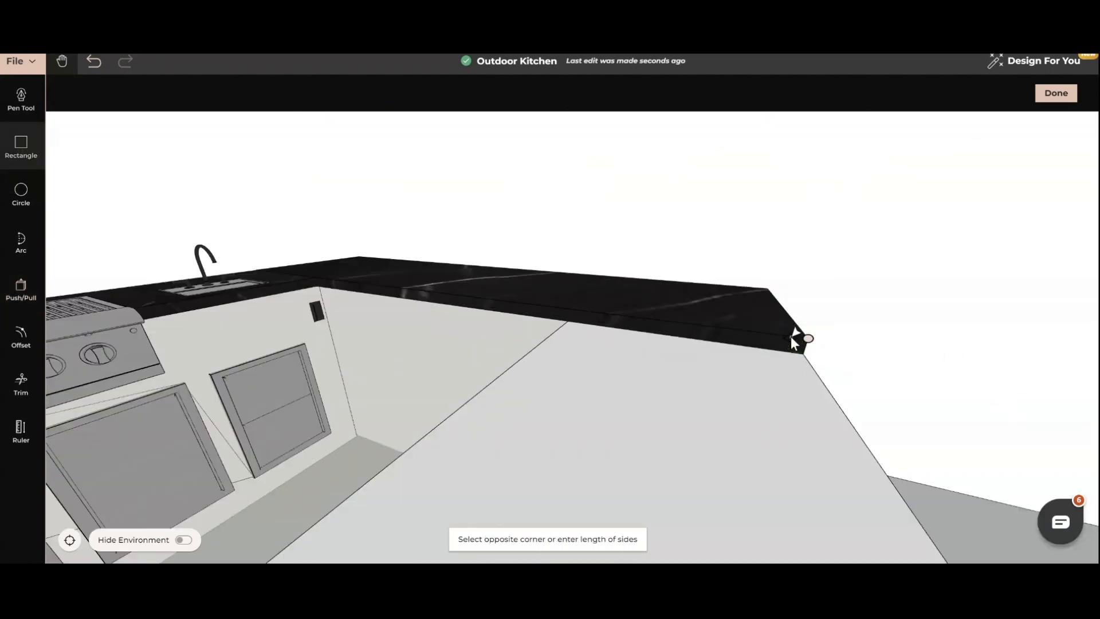
pyautogui.click(557, 322)
pyautogui.press('Escape')
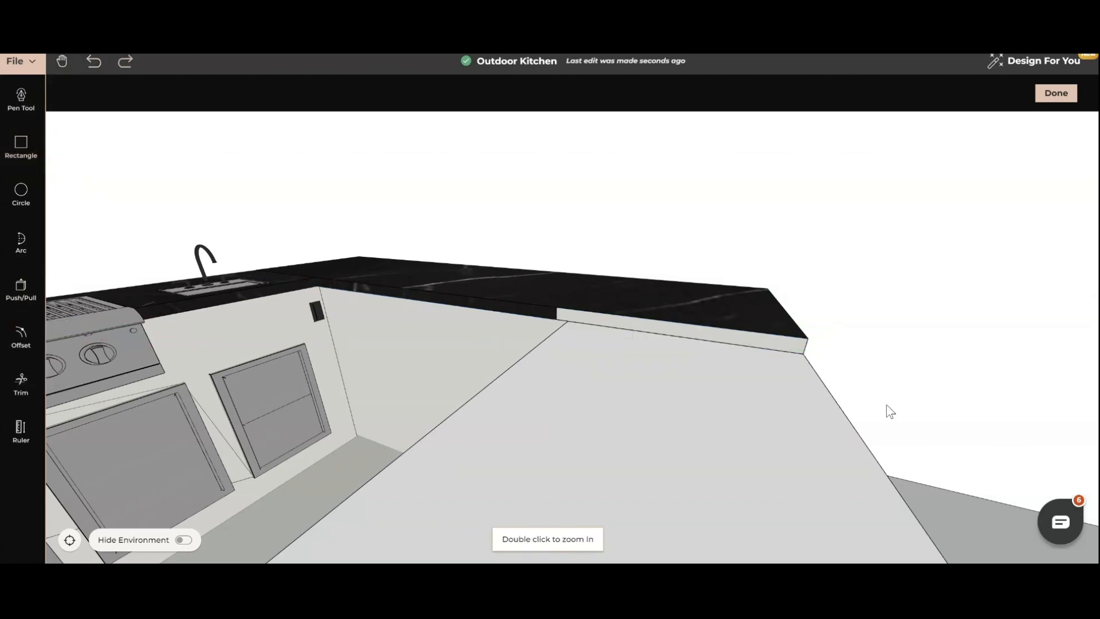
# Push/Pull the countertop edge strip about 11 ft 2 in over the peninsula to form its top slab.
pyautogui.click(21, 289)
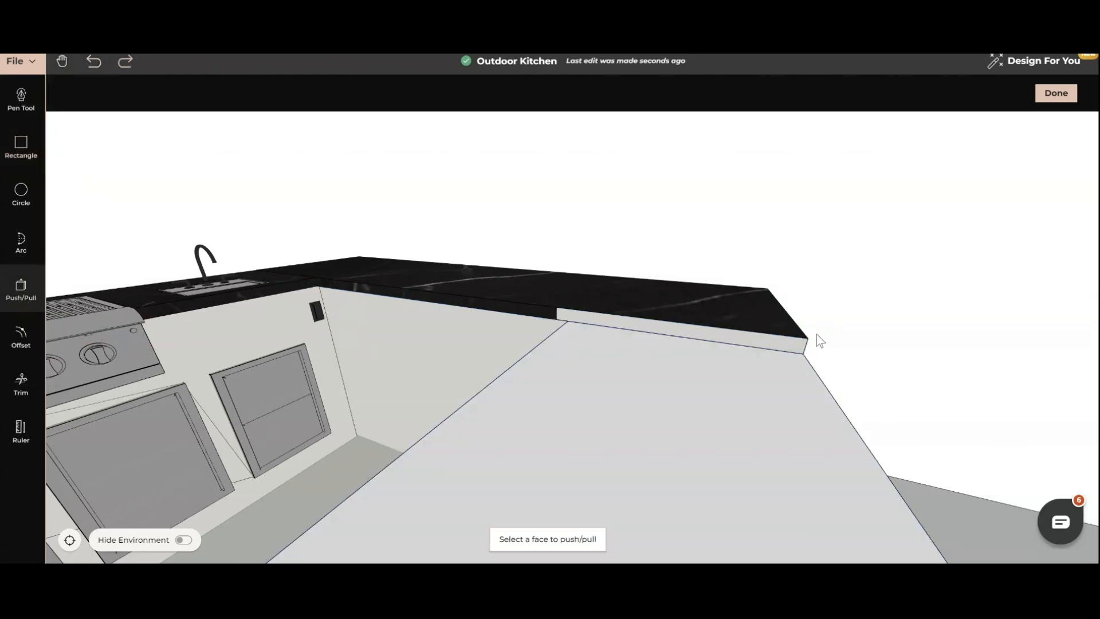
pyautogui.click(786, 347)
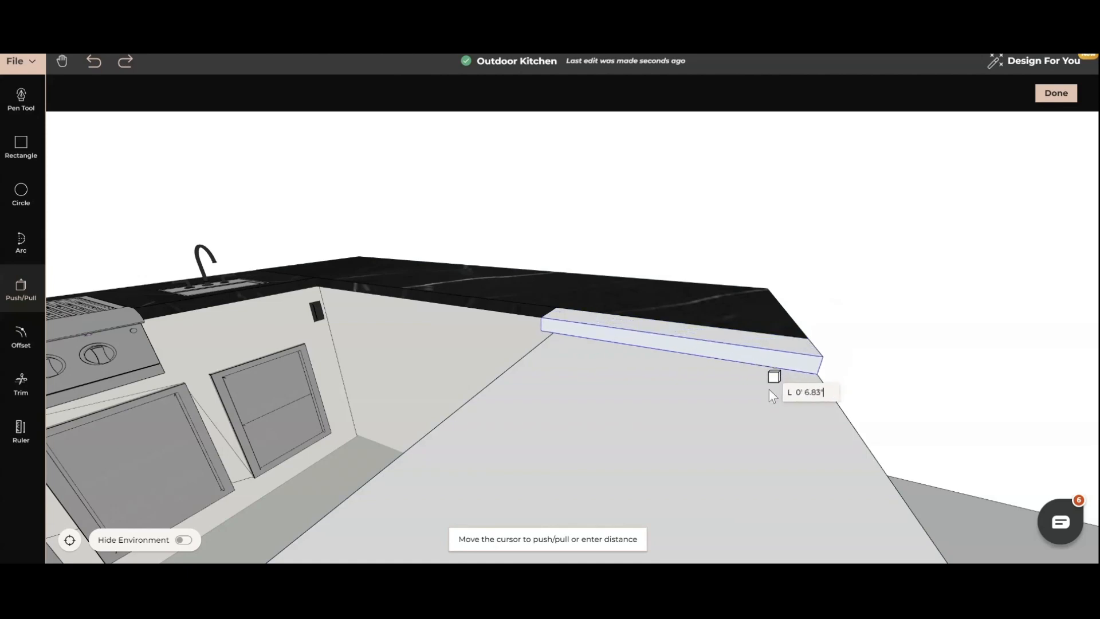
pyautogui.scroll(-4, 766, 406)
pyautogui.moveTo(700, 446); pyautogui.dragTo(531, 444, button='middle')
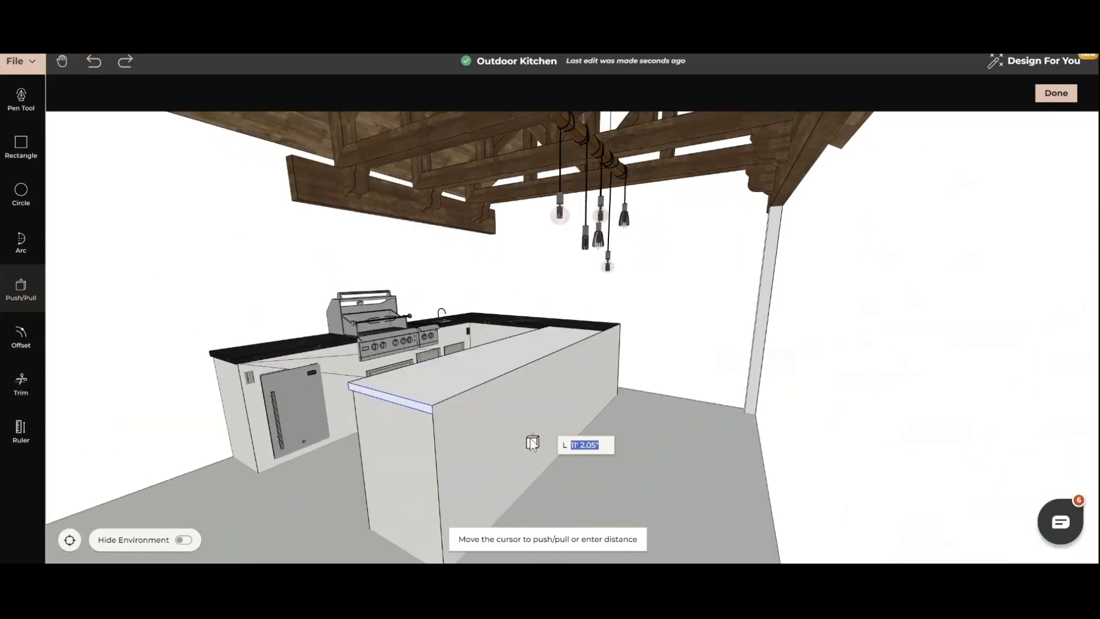
pyautogui.click(406, 425)
pyautogui.moveTo(408, 427); pyautogui.dragTo(642, 455, button='middle')
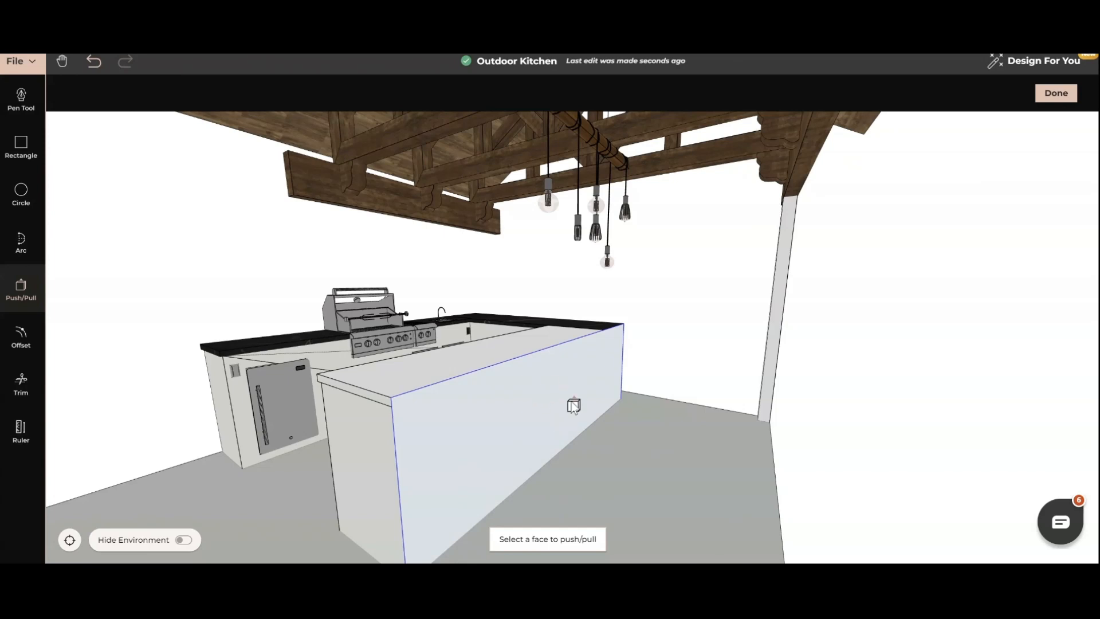
# Draw a full-length rectangular strip 1.5 in wide along the upper edge of the peninsula's outer long side.
pyautogui.click(21, 147)
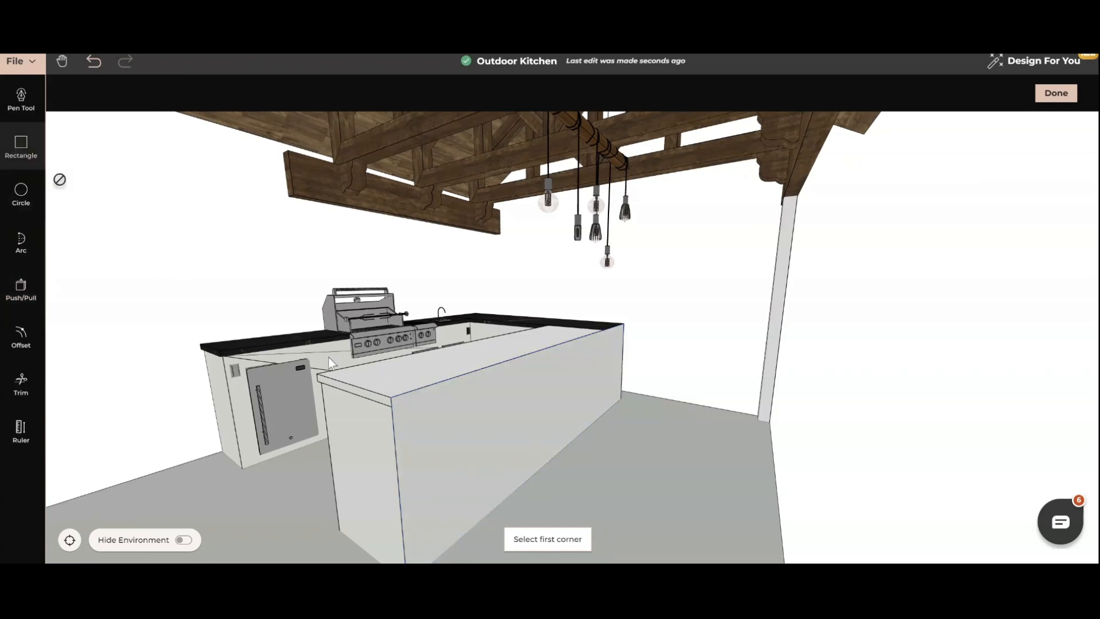
pyautogui.click(395, 397)
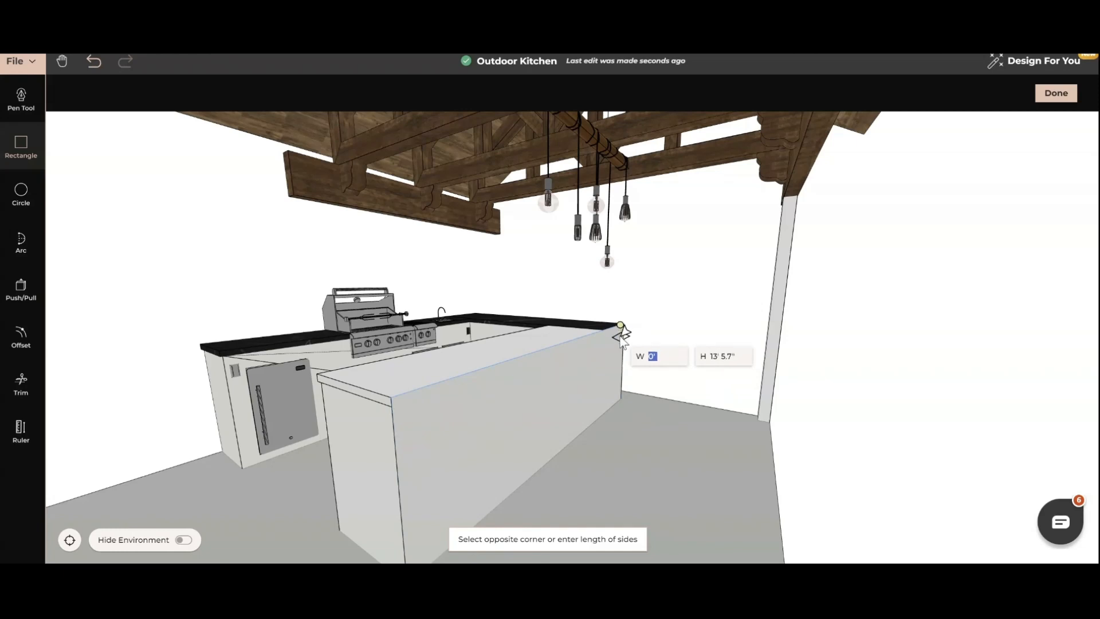
pyautogui.scroll(4, 620, 332)
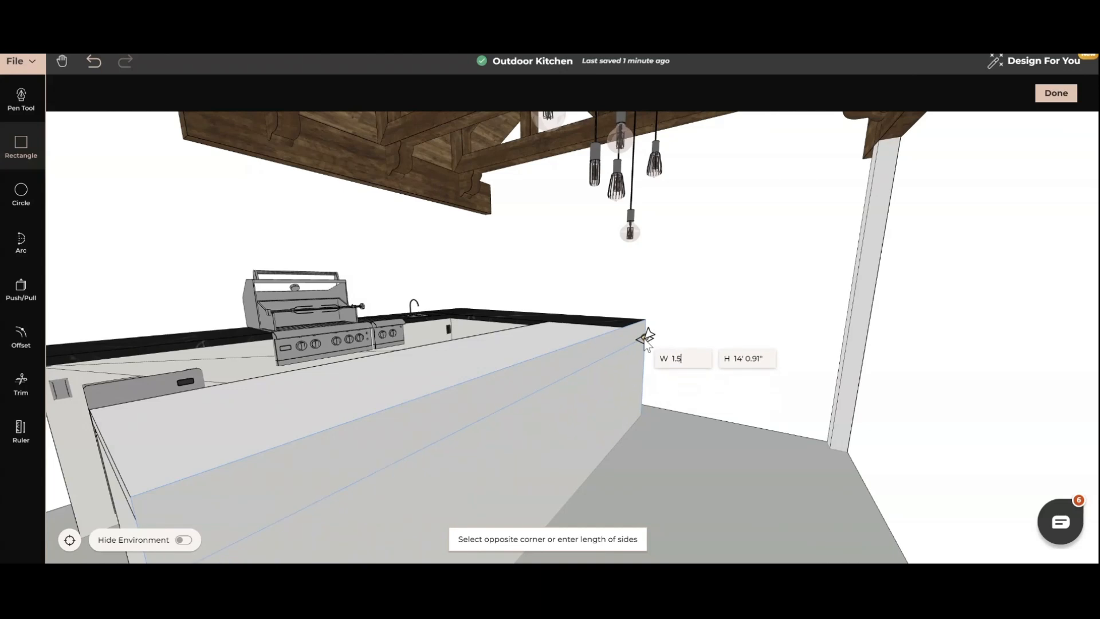
pyautogui.press('Return')
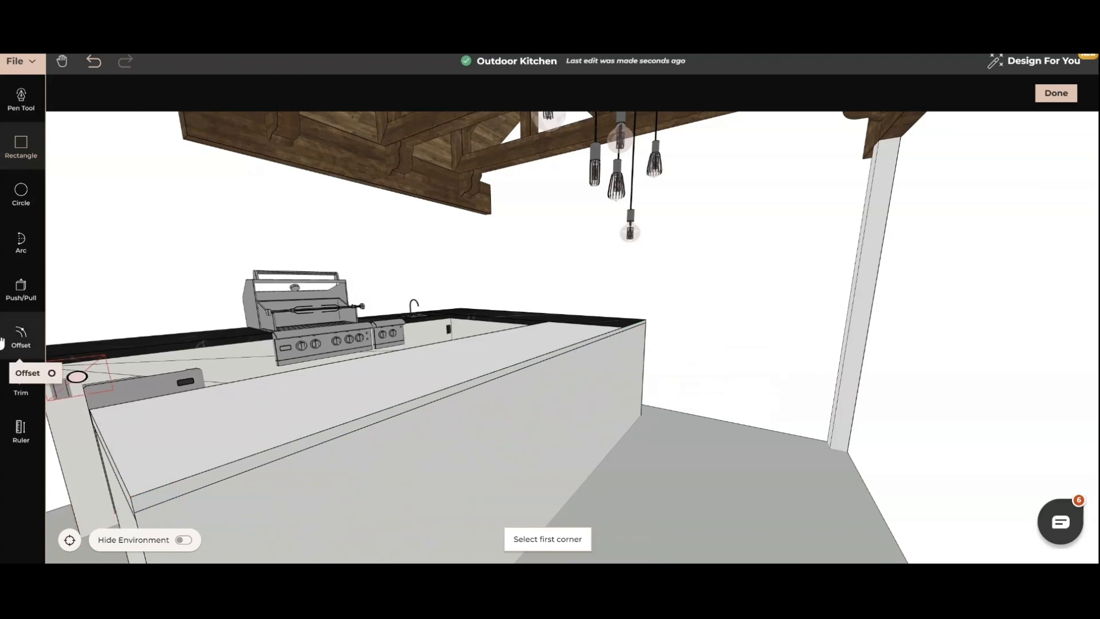
# Push/Pull the long upper strip outward 12 inches to create a countertop overhang along the peninsula.
pyautogui.click(22, 289)
pyautogui.click(429, 400)
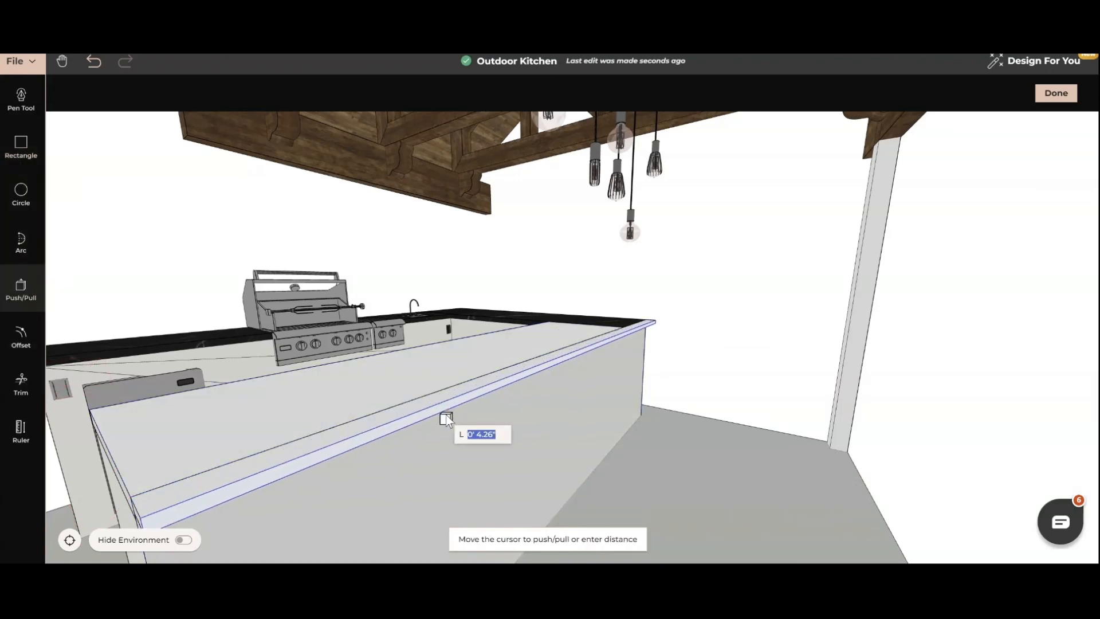
pyautogui.scroll(-2, 480, 427)
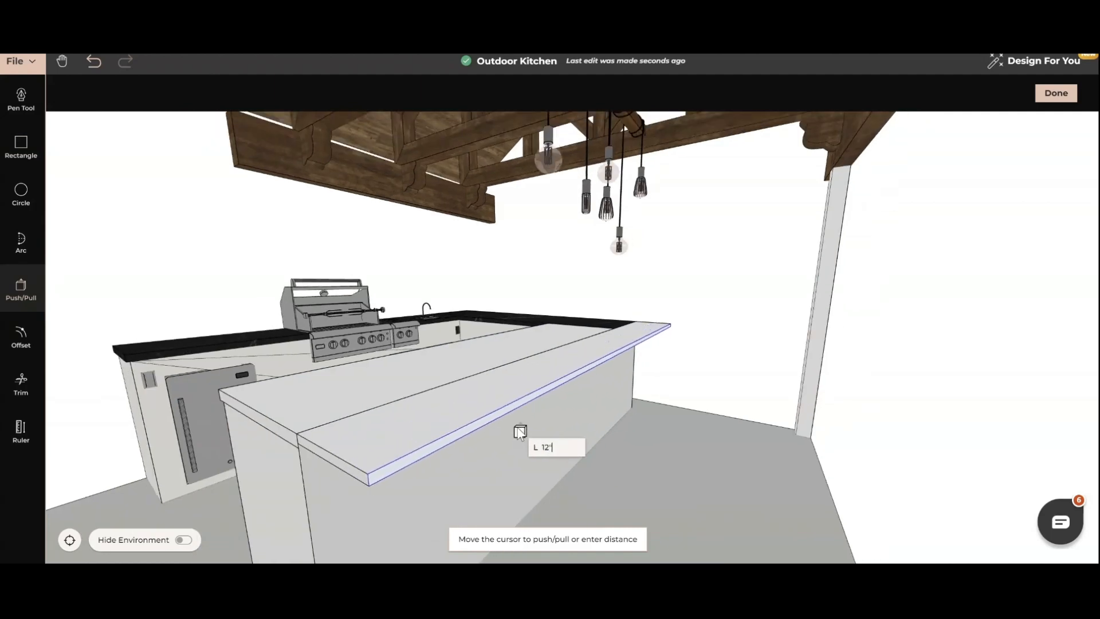
pyautogui.write("12'")
pyautogui.press('Return')
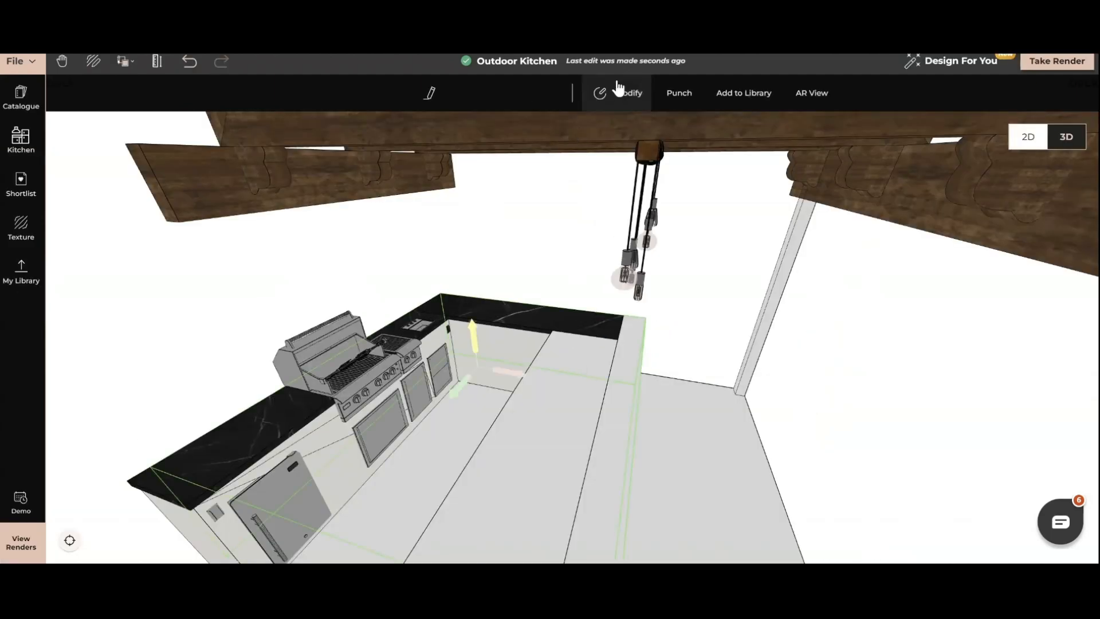
# Trim the seam lines across the peninsula's top to merge the slab, overhang and black countertop into one surface.
pyautogui.click(610, 92)
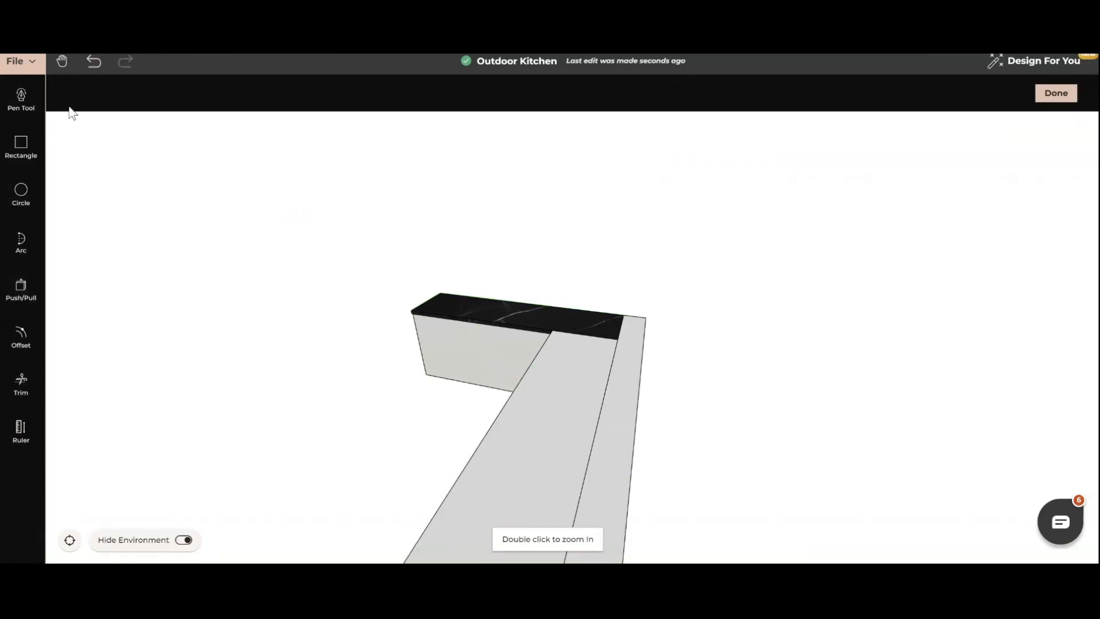
pyautogui.click(22, 384)
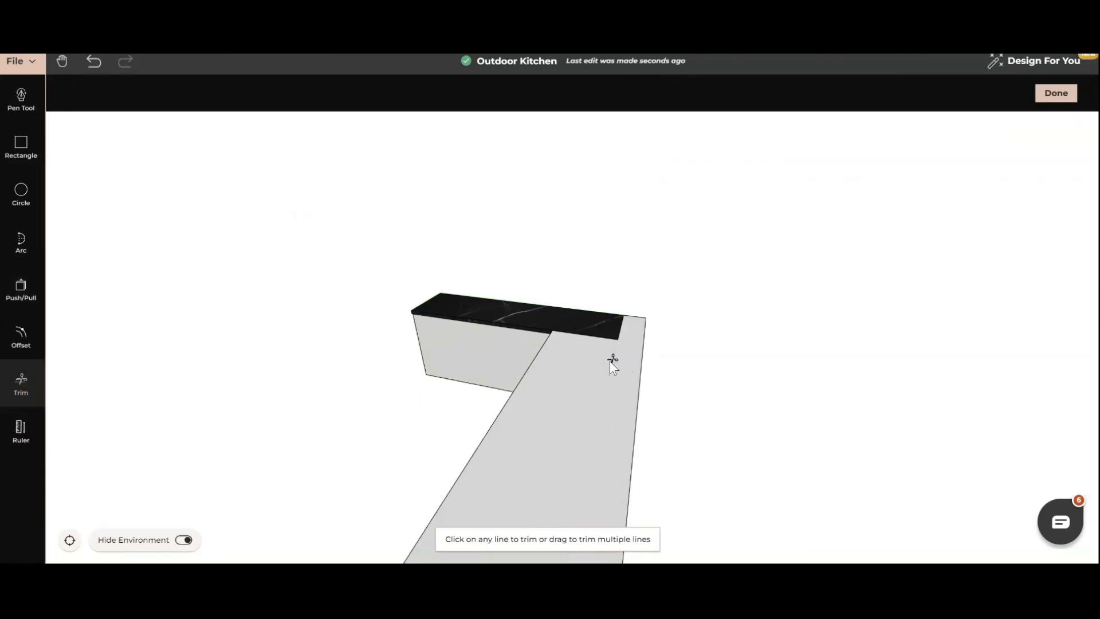
pyautogui.click(620, 334)
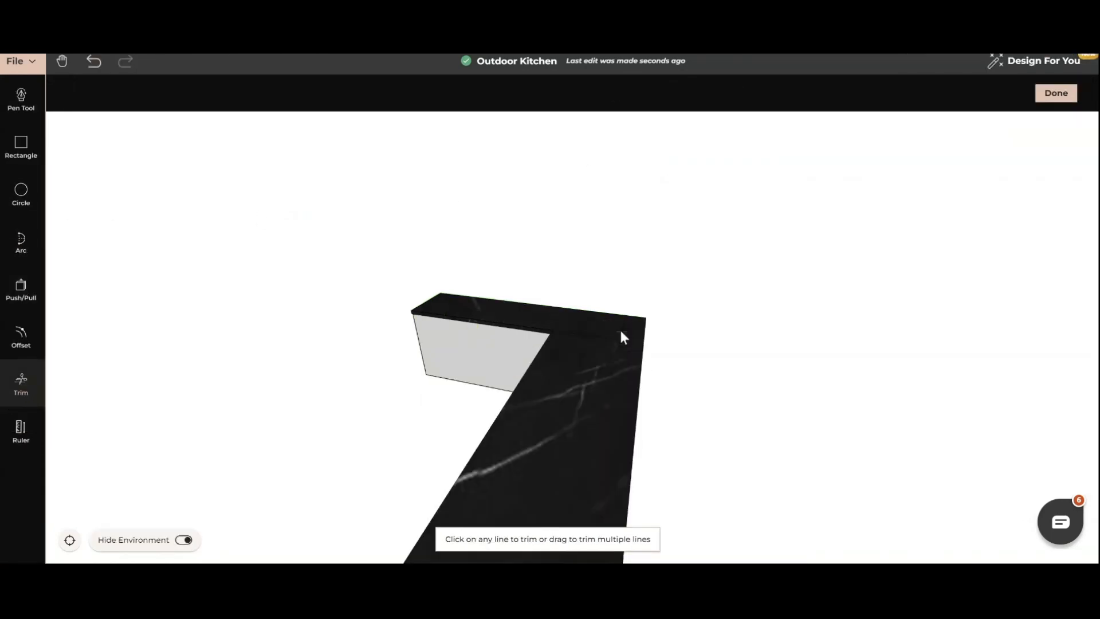
pyautogui.click(1056, 94)
# Place a shortlisted Arizona Counter Stool on the floor beside the peninsula's outer long side.
pyautogui.click(21, 185)
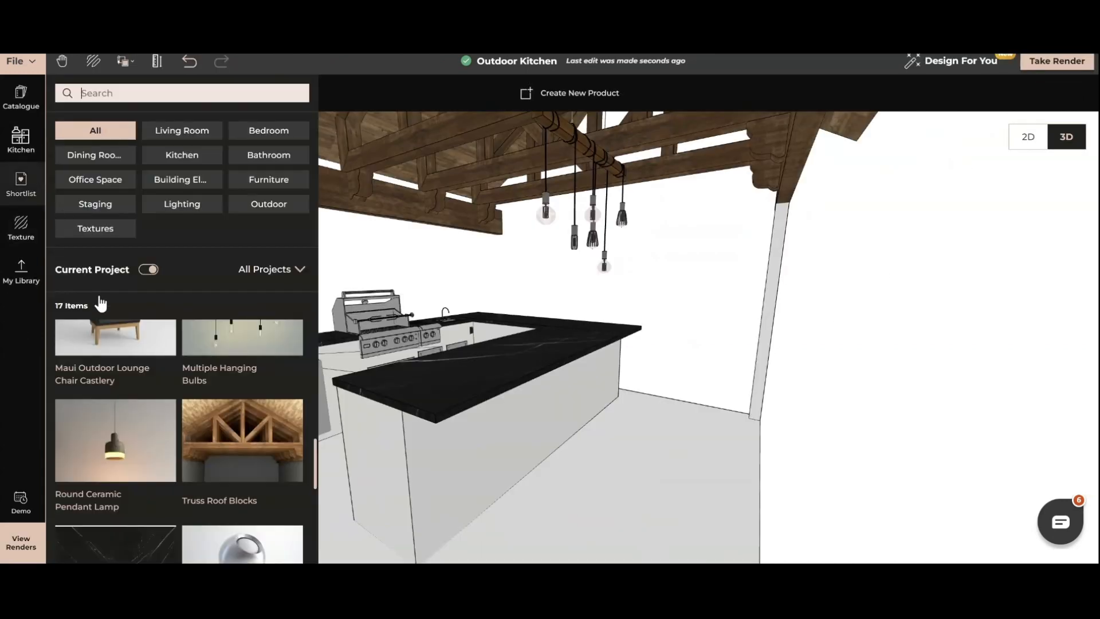
pyautogui.scroll(2, 174, 442)
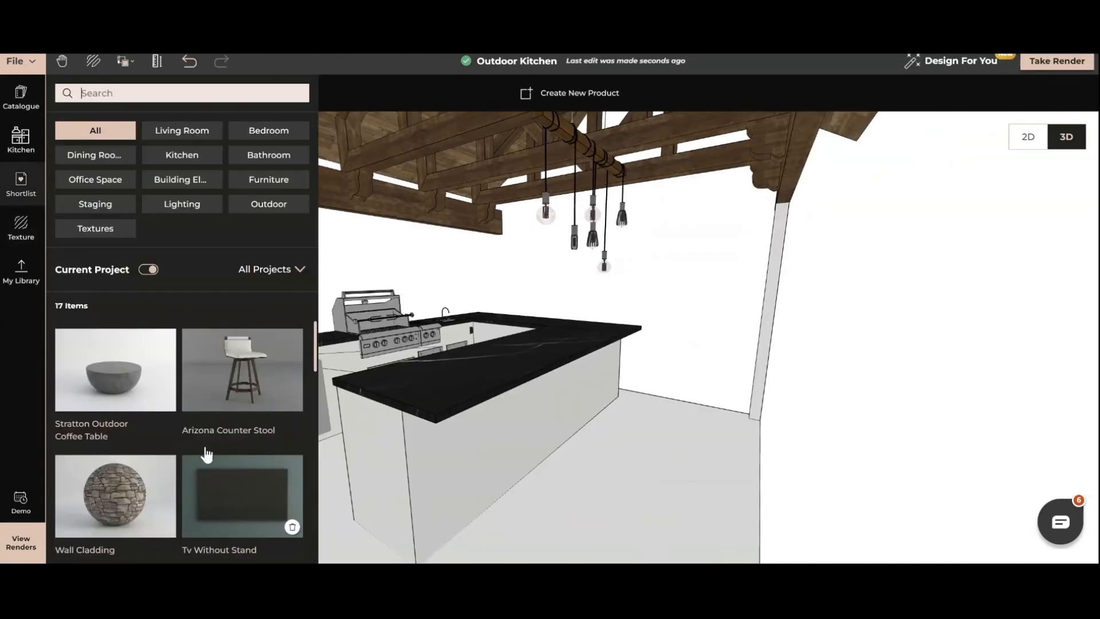
pyautogui.click(261, 396)
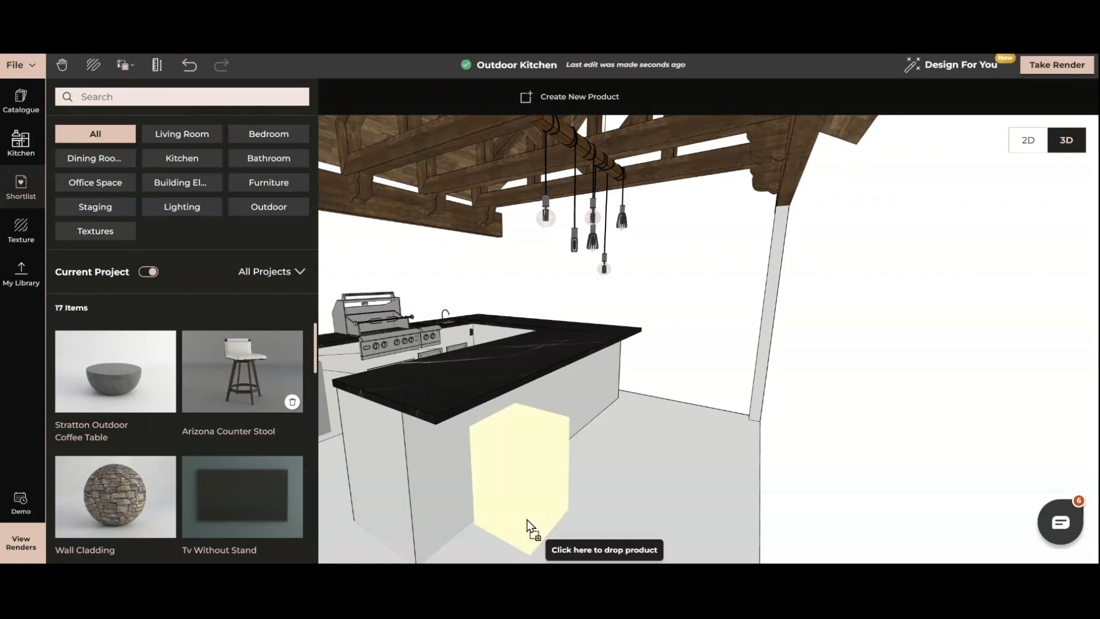
pyautogui.click(505, 547)
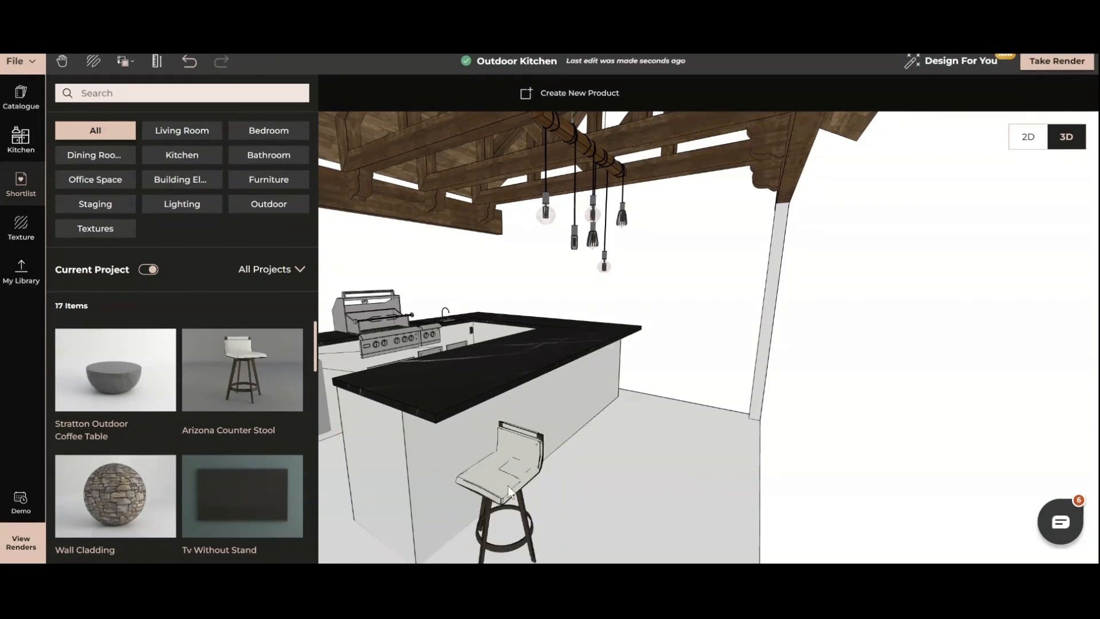
# Rotate the counter stool so that its seat faces the peninsula and its backrest points outward.
pyautogui.click(509, 486)
pyautogui.scroll(-2, 543, 483)
pyautogui.click(478, 101)
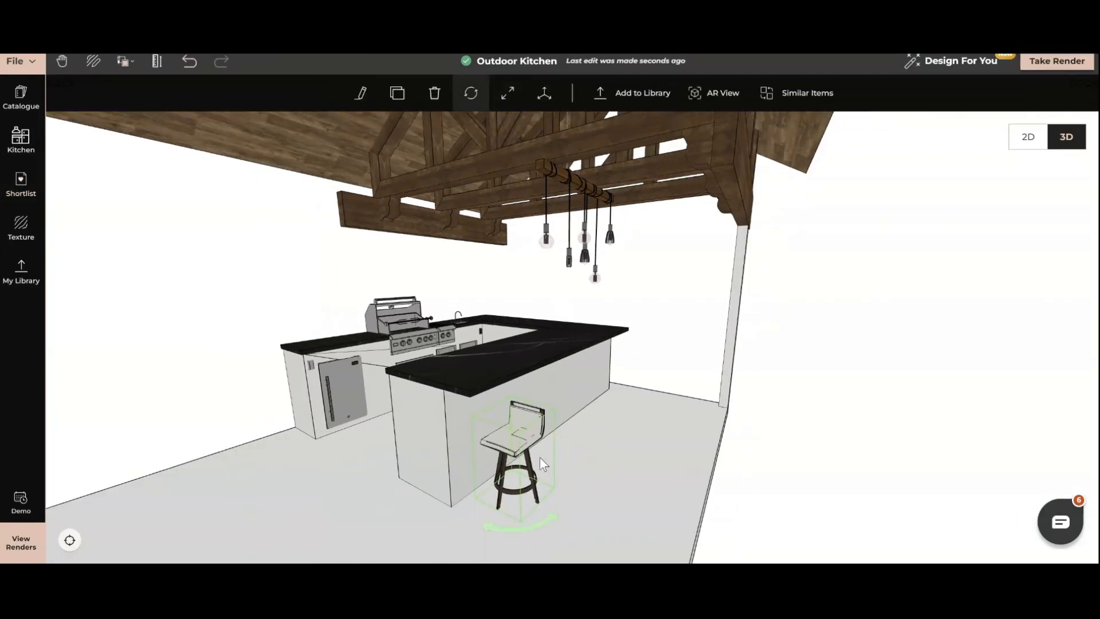
pyautogui.moveTo(505, 529); pyautogui.dragTo(438, 486)
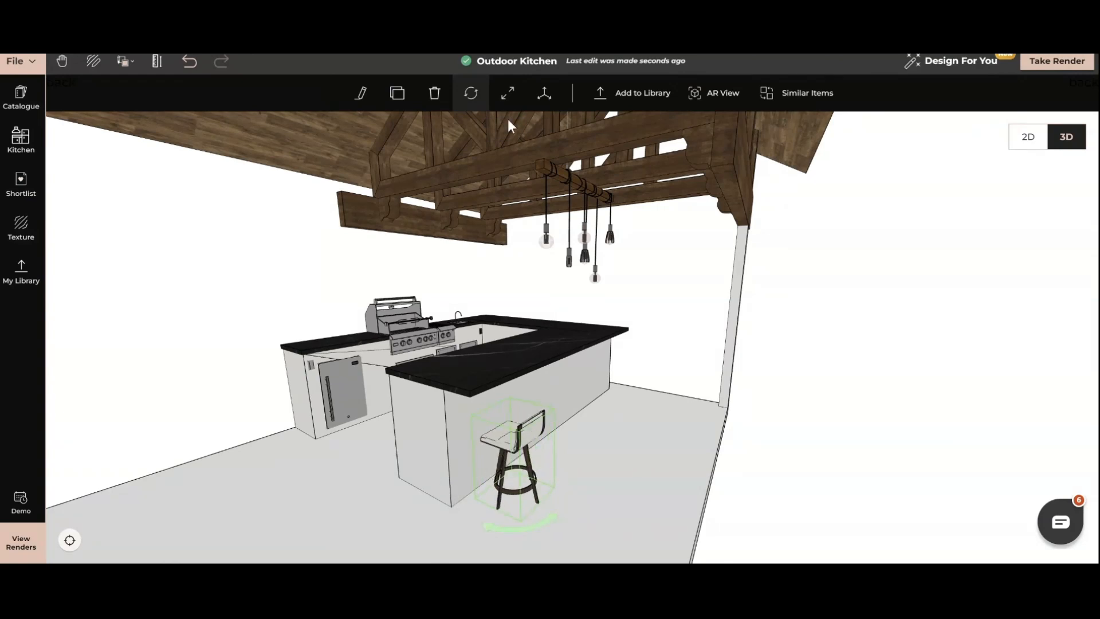
# Scale the counter stool upward to a height of about 4 ft 1.2 in.
pyautogui.click(508, 93)
pyautogui.moveTo(514, 412); pyautogui.dragTo(520, 371)
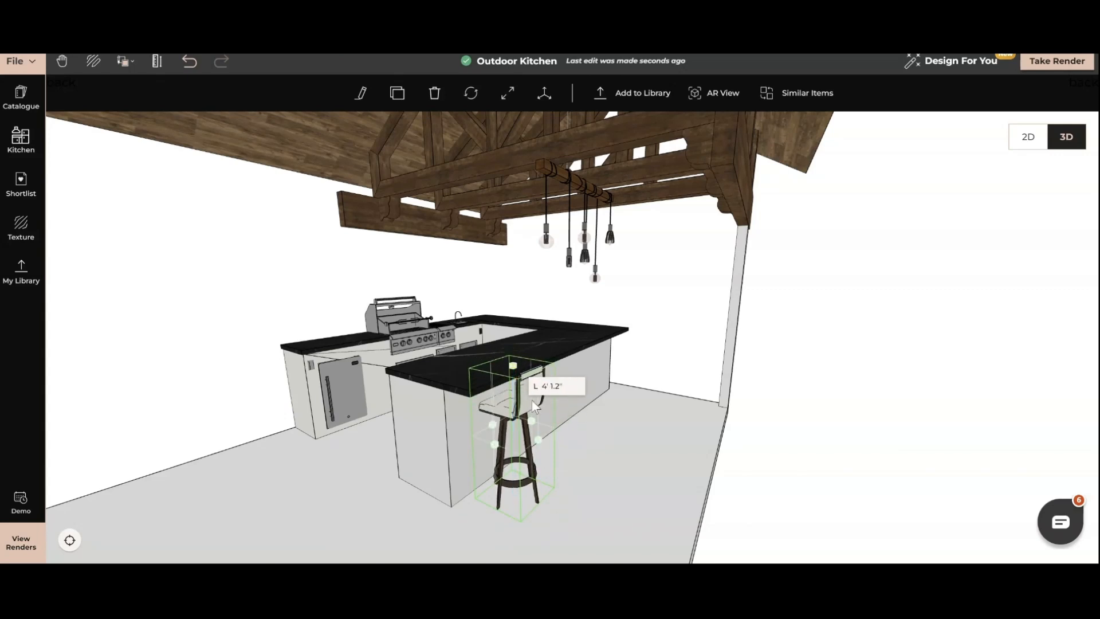
# Clone the counter stool three times to form a row of four along the peninsula's outer side.
pyautogui.moveTo(595, 473); pyautogui.dragTo(573, 493)
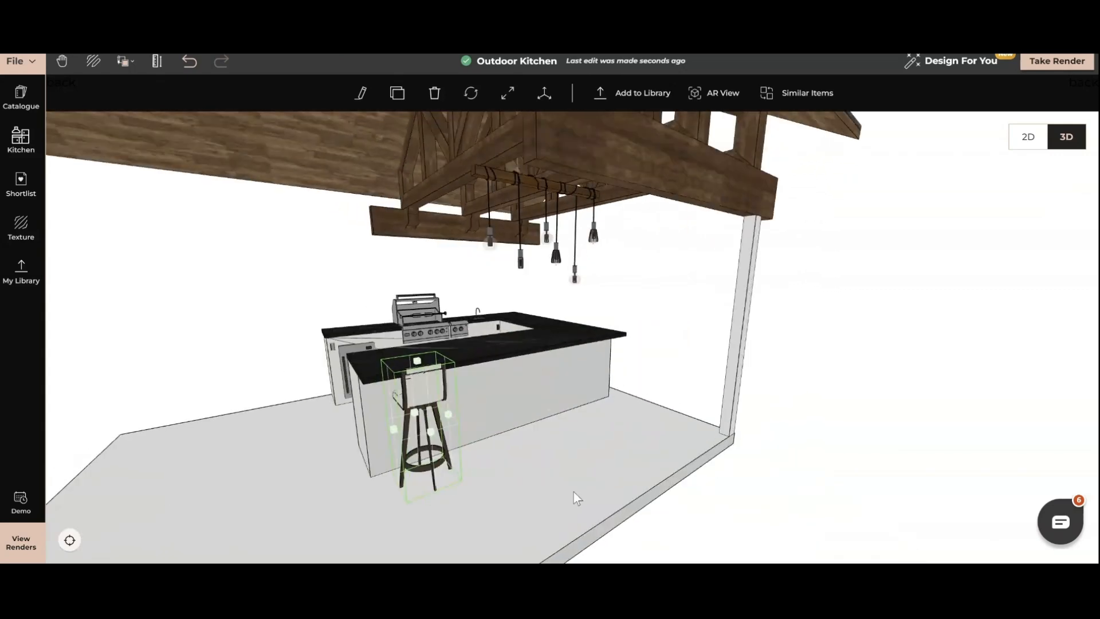
pyautogui.click(397, 94)
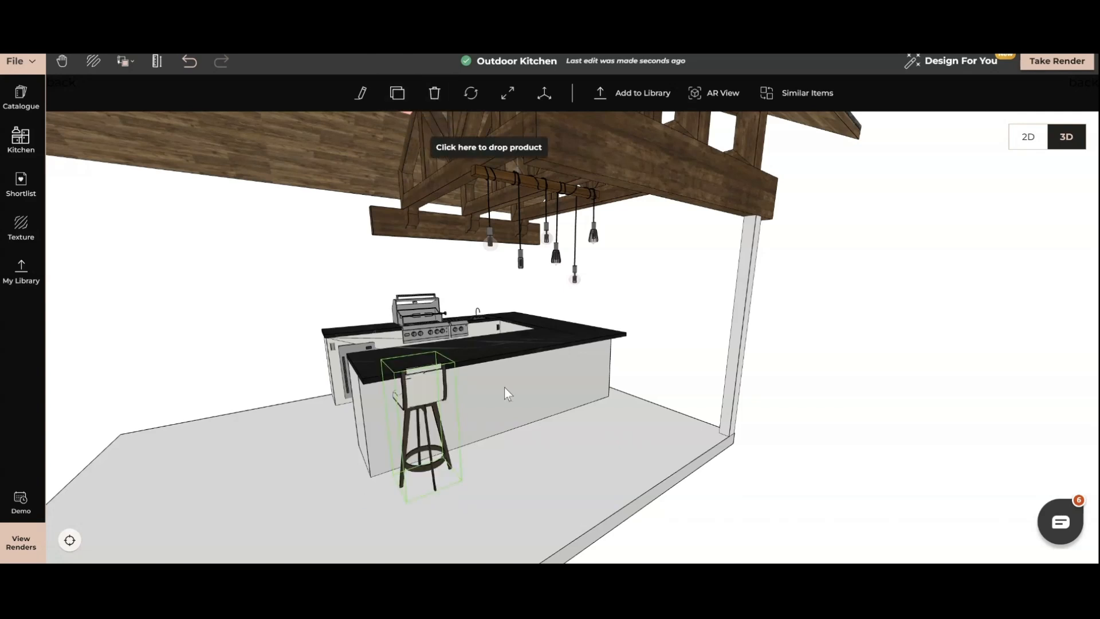
pyautogui.click(511, 474)
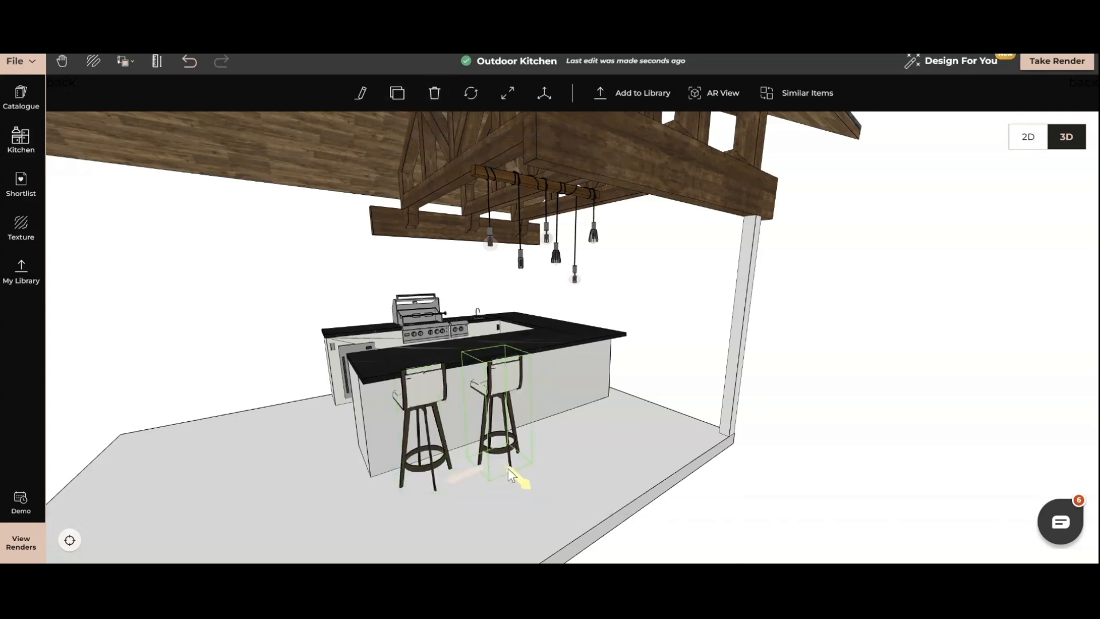
pyautogui.click(397, 94)
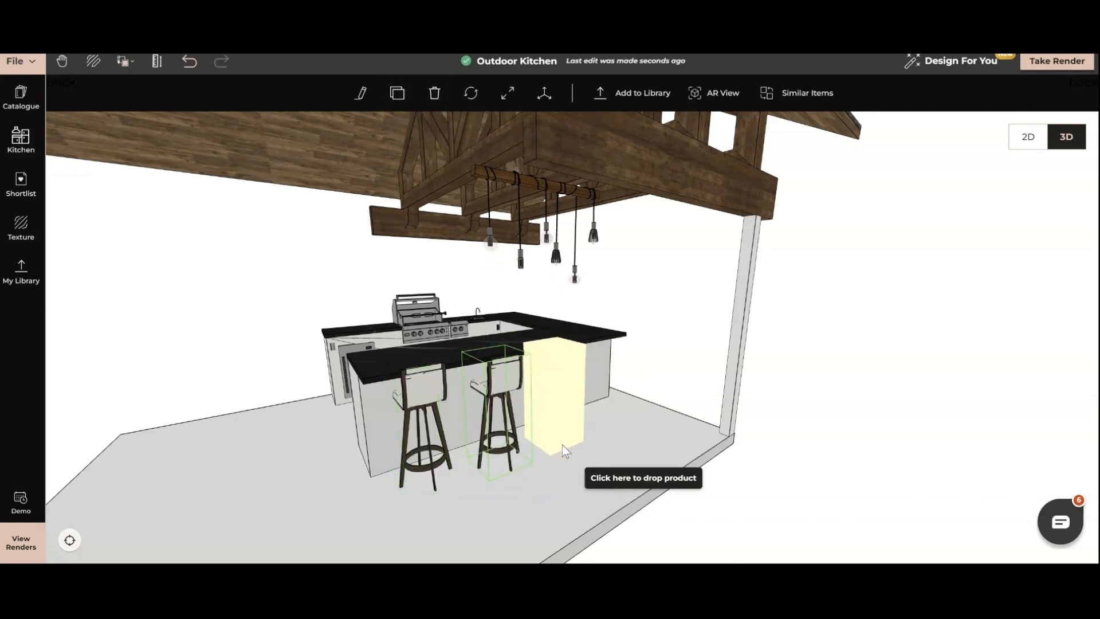
pyautogui.click(562, 446)
pyautogui.click(401, 99)
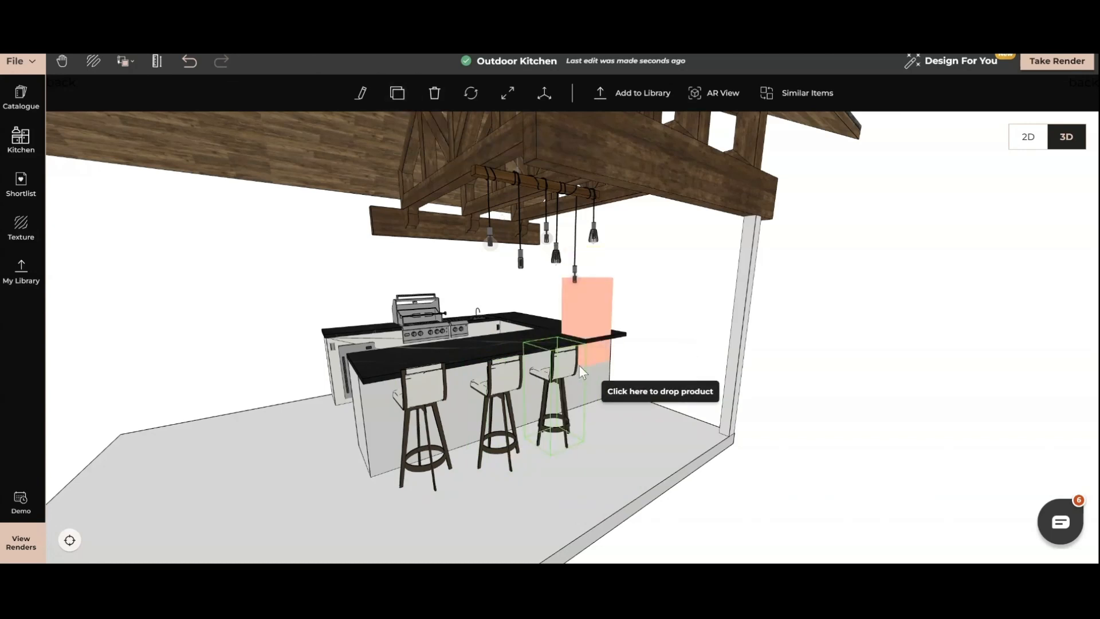
pyautogui.click(596, 422)
# Adjust the positions of the cloned stools so that they line up along the peninsula's overhang.
pyautogui.moveTo(603, 451); pyautogui.dragTo(653, 488)
pyautogui.click(617, 423)
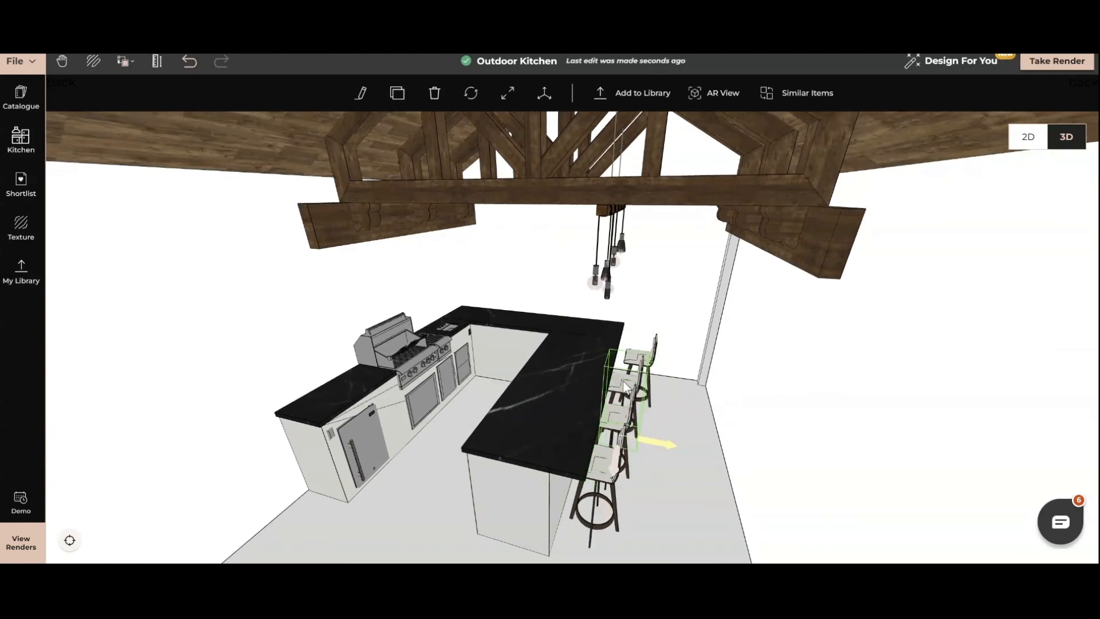
pyautogui.click(632, 358)
pyautogui.moveTo(632, 358); pyautogui.dragTo(641, 364)
pyautogui.moveTo(394, 495); pyautogui.dragTo(477, 452)
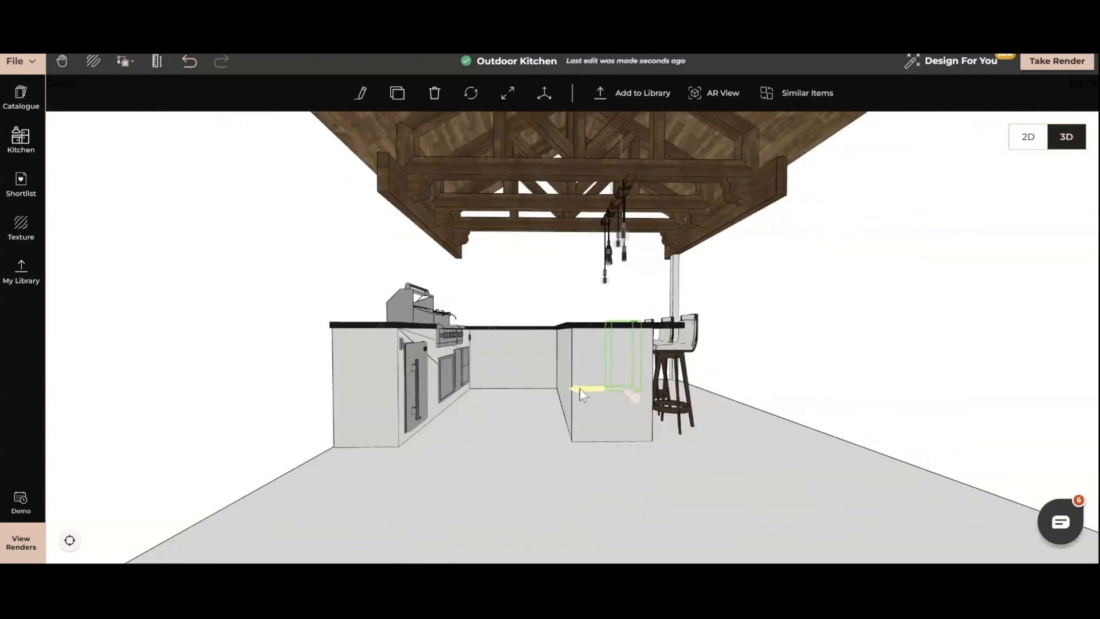
pyautogui.click(453, 392)
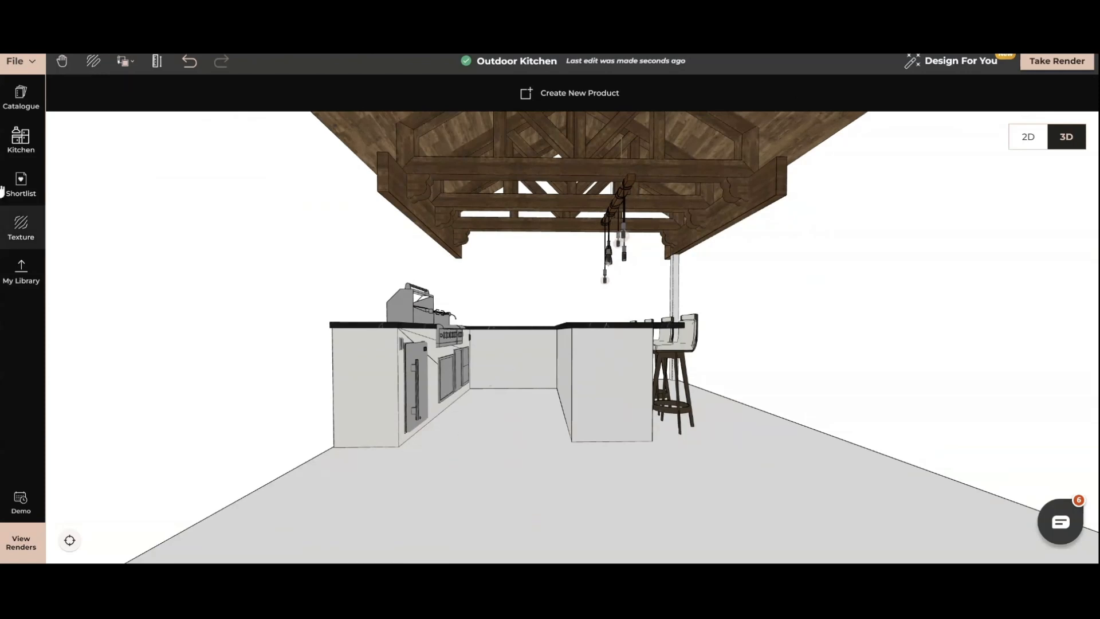
# Apply the Wall Cladding stone texture to the peninsula's end face and its inner long side.
pyautogui.click(22, 191)
pyautogui.scroll(-1, 113, 475)
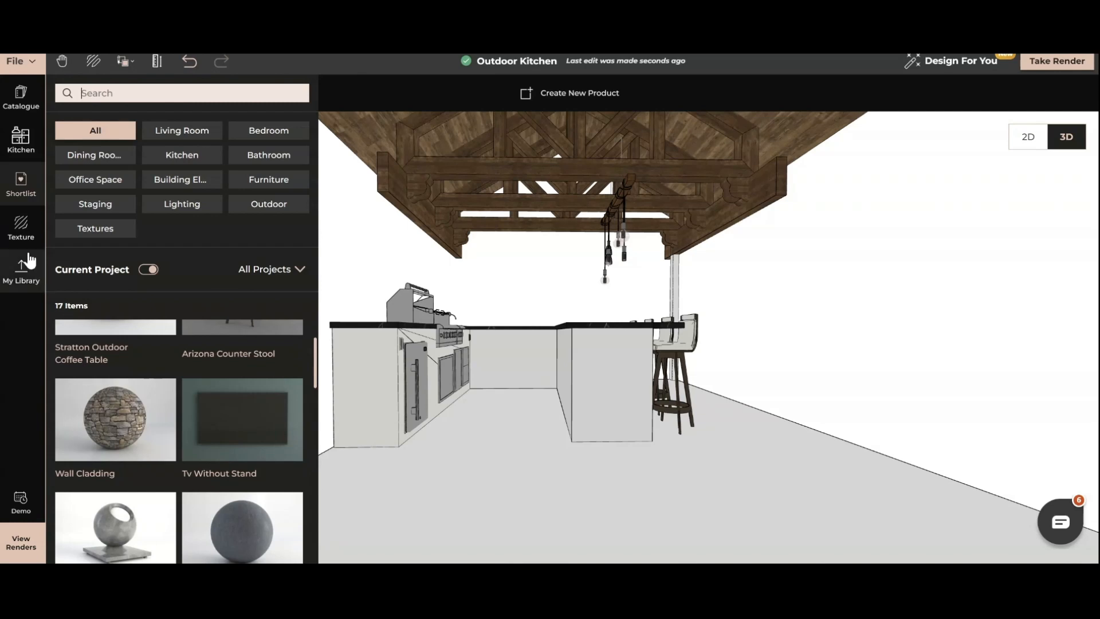
pyautogui.click(23, 232)
pyautogui.scroll(2, 169, 403)
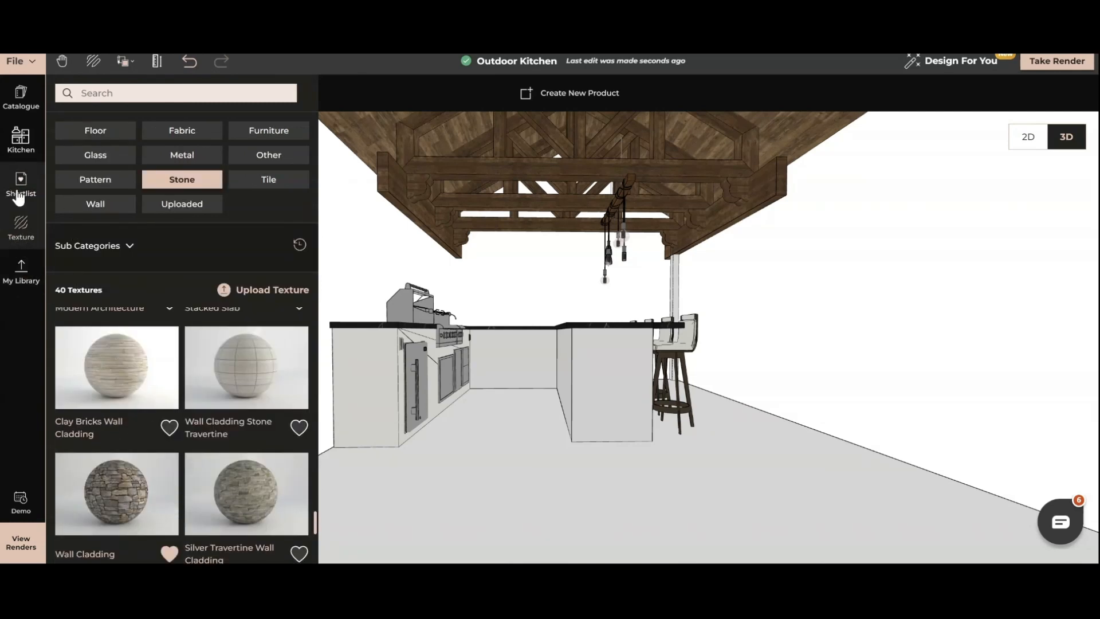
pyautogui.click(111, 499)
pyautogui.click(613, 396)
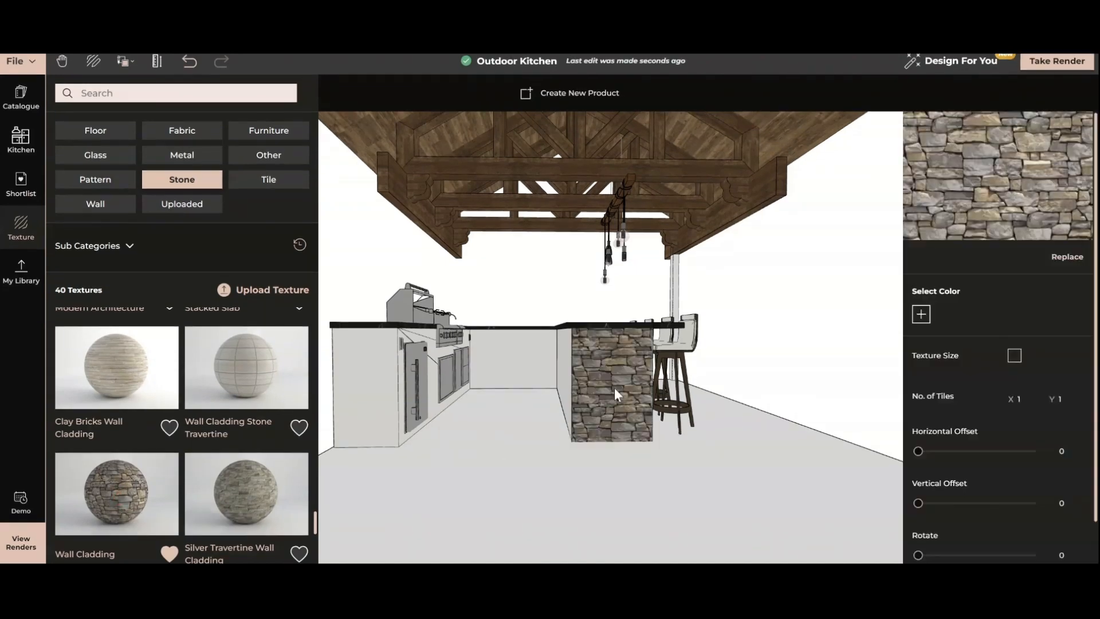
pyautogui.click(112, 491)
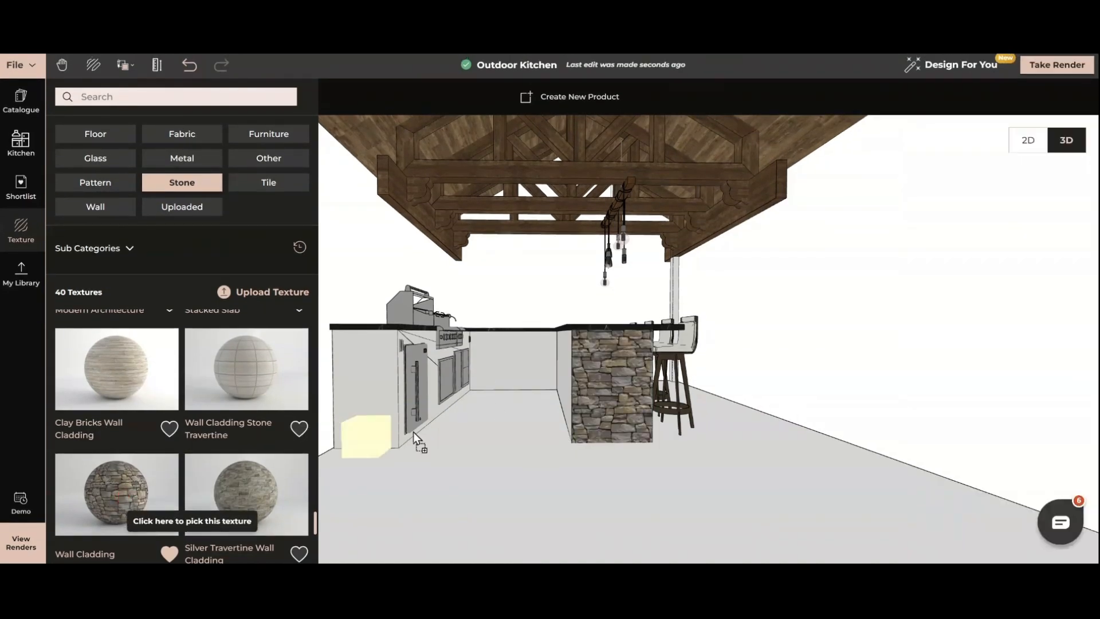
pyautogui.click(566, 381)
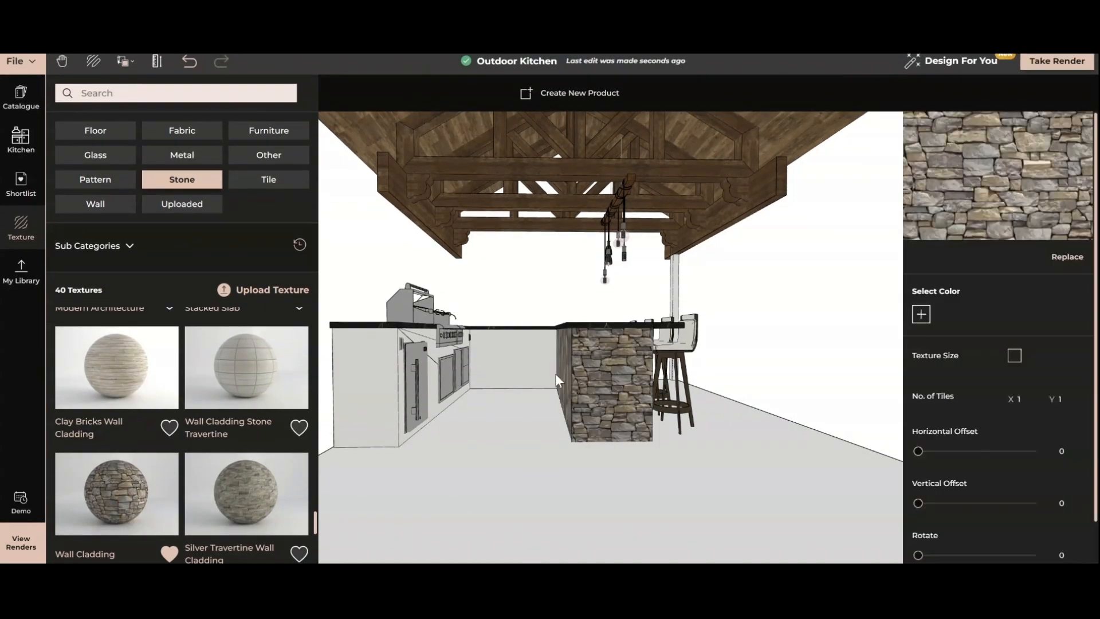
# Copy the peninsula's stone texture onto the back counter base and the grill counter base.
pyautogui.click(125, 61)
pyautogui.click(140, 115)
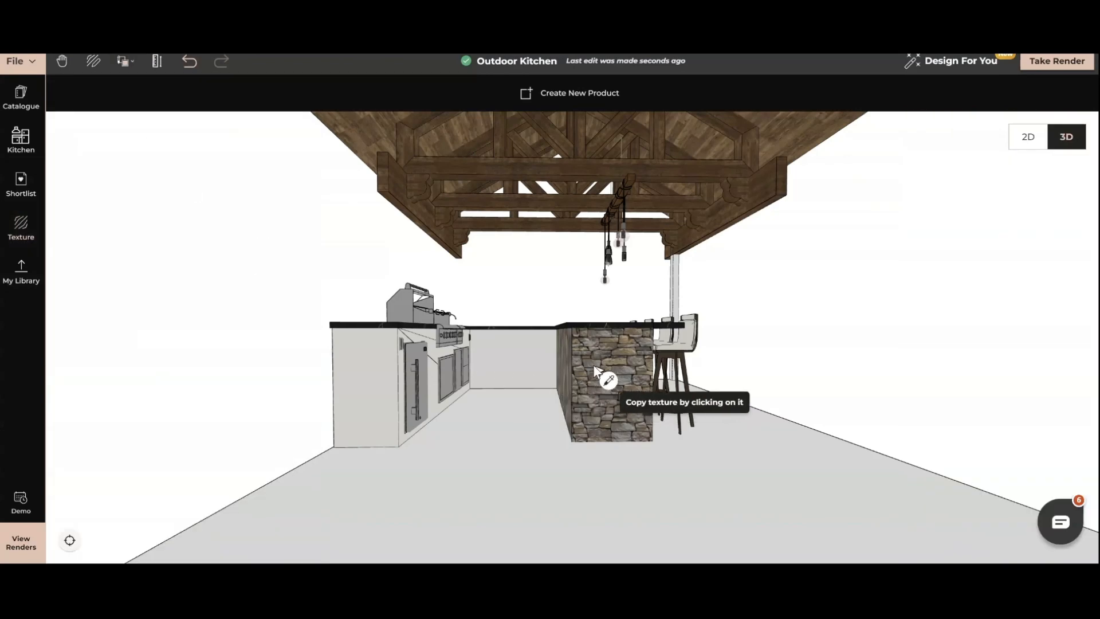
pyautogui.click(607, 381)
pyautogui.click(503, 360)
pyautogui.click(374, 354)
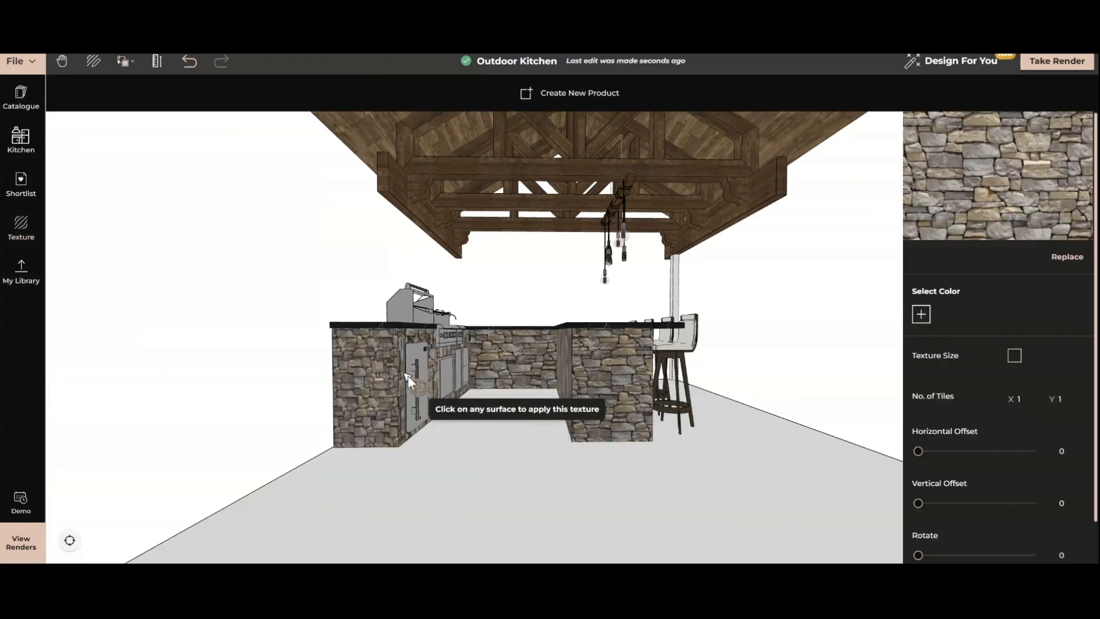
# Clone the timber truss block and move the copy up under the roof beside the original.
pyautogui.moveTo(407, 372); pyautogui.dragTo(525, 238)
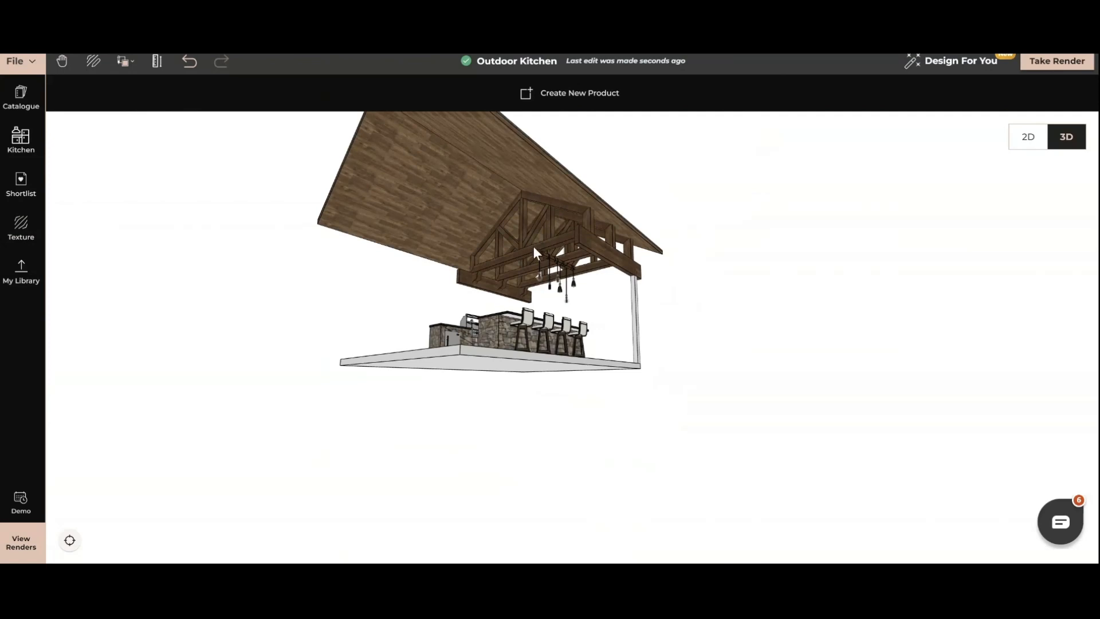
pyautogui.click(528, 250)
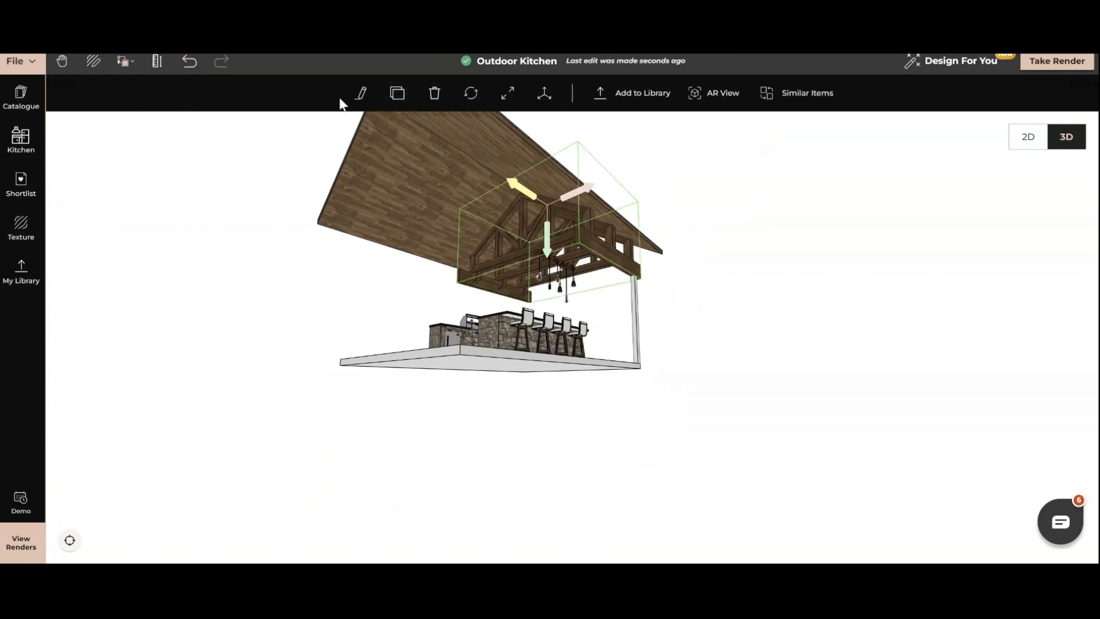
pyautogui.click(398, 95)
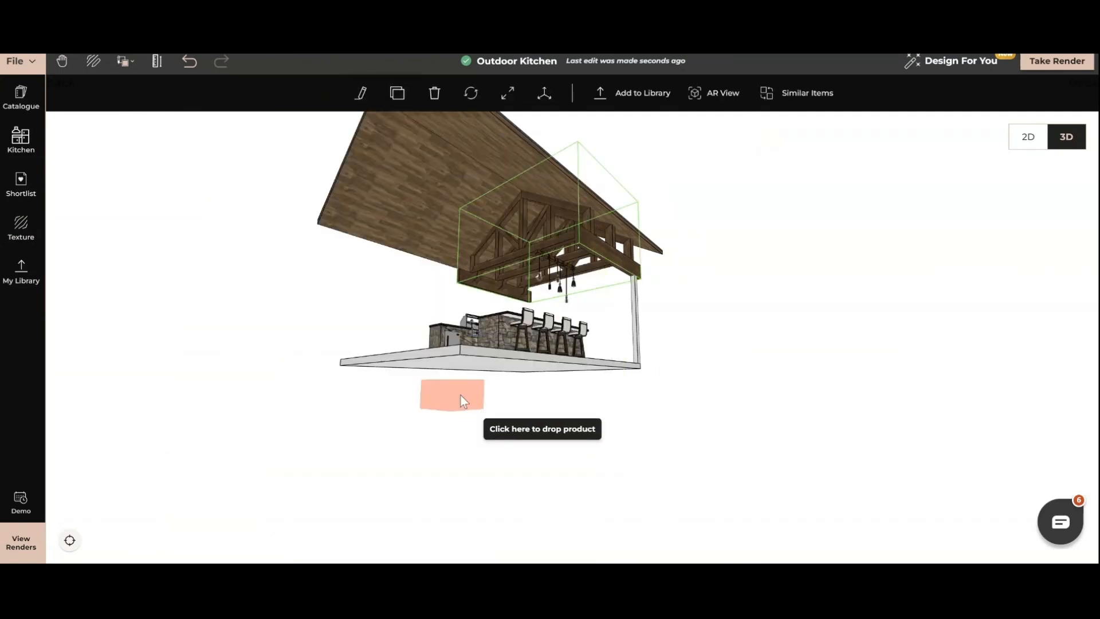
pyautogui.click(458, 373)
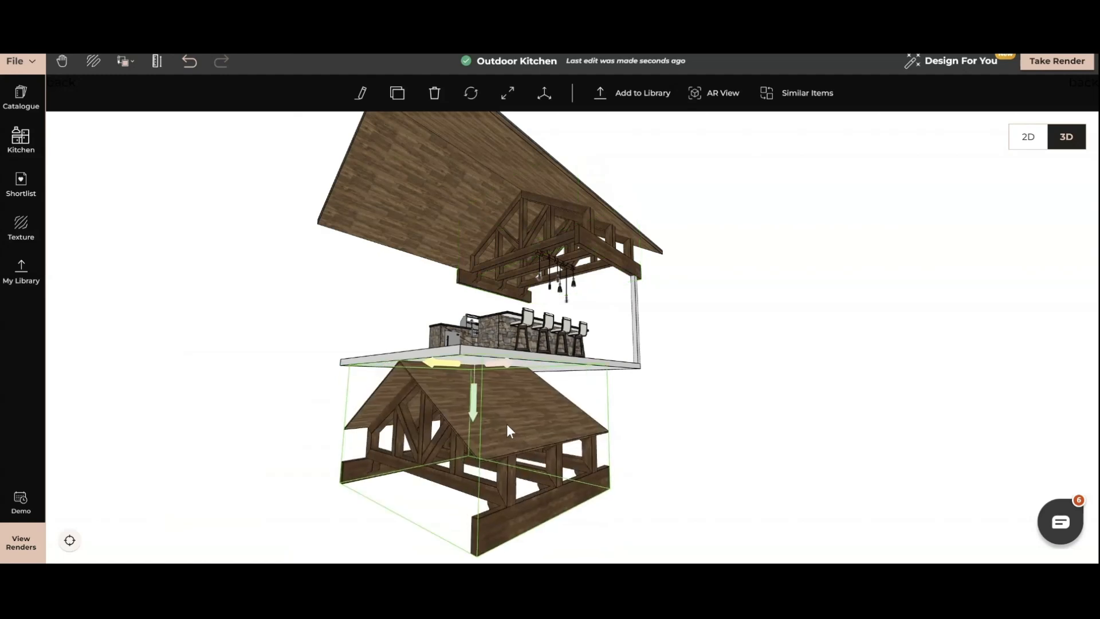
pyautogui.moveTo(506, 424)
pyautogui.mouseDown()
pyautogui.moveTo(461, 402)
pyautogui.moveTo(436, 201)
pyautogui.mouseUp()
# Nudge the cloned truss block sideways and upward until its beam sits flush end to end with the original truss.
pyautogui.moveTo(469, 334)
pyautogui.mouseDown()
pyautogui.moveTo(527, 356)
pyautogui.moveTo(502, 364)
pyautogui.moveTo(736, 346)
pyautogui.moveTo(673, 326)
pyautogui.moveTo(648, 342)
pyautogui.mouseUp()
pyautogui.scroll(5, 502, 365)
pyautogui.scroll(-3, 503, 369)
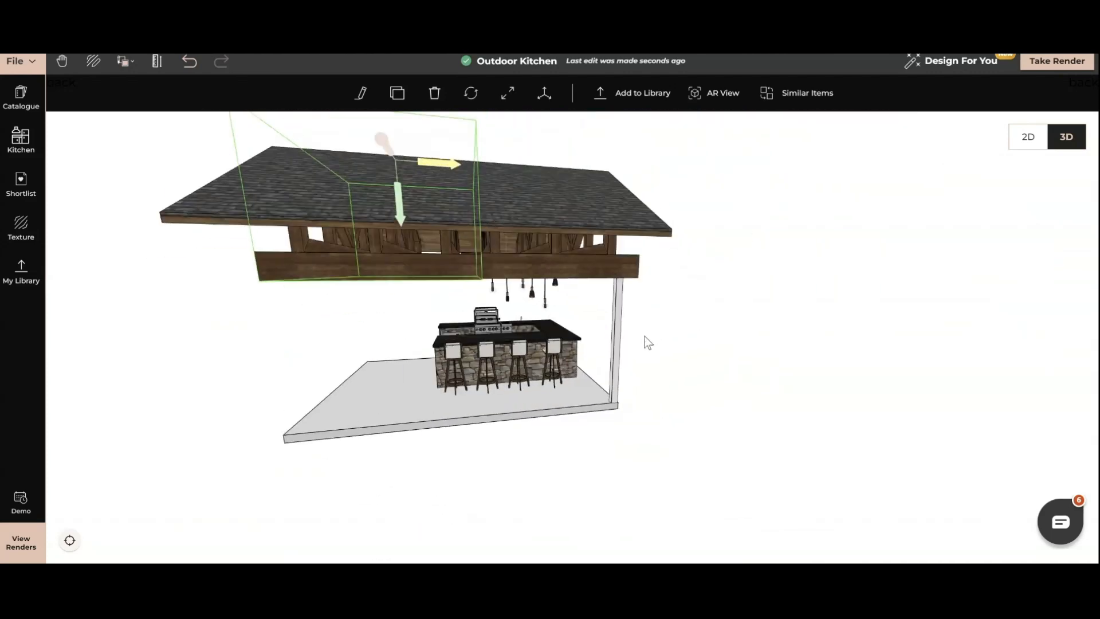
pyautogui.scroll(2, 433, 356)
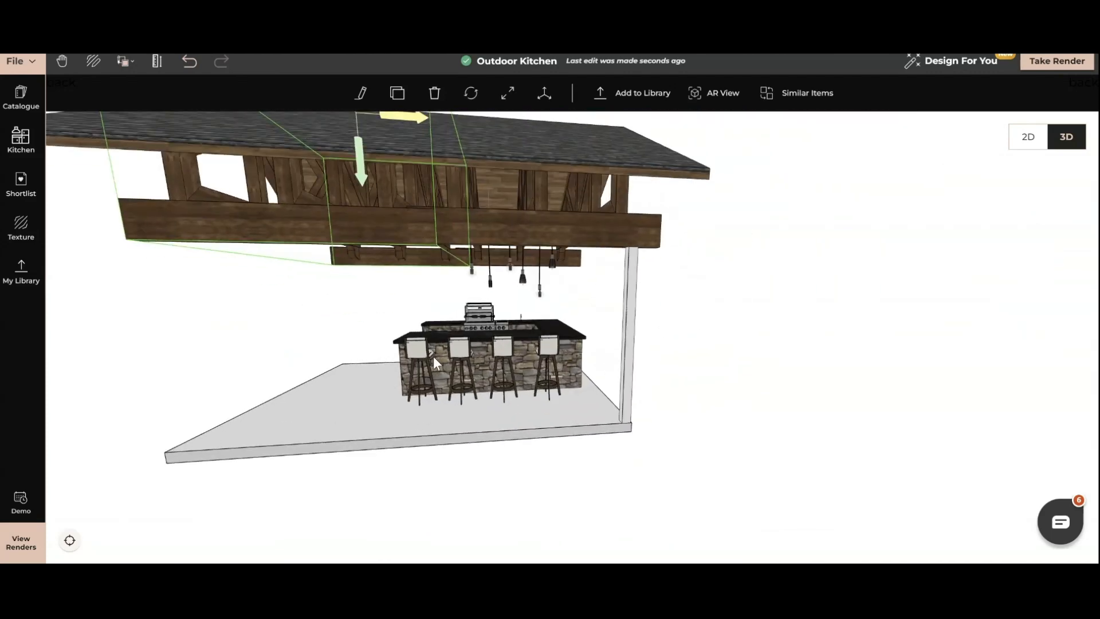
pyautogui.click(410, 294)
pyautogui.click(388, 221)
pyautogui.moveTo(455, 232); pyautogui.dragTo(605, 360, button='right')
pyautogui.click(589, 380)
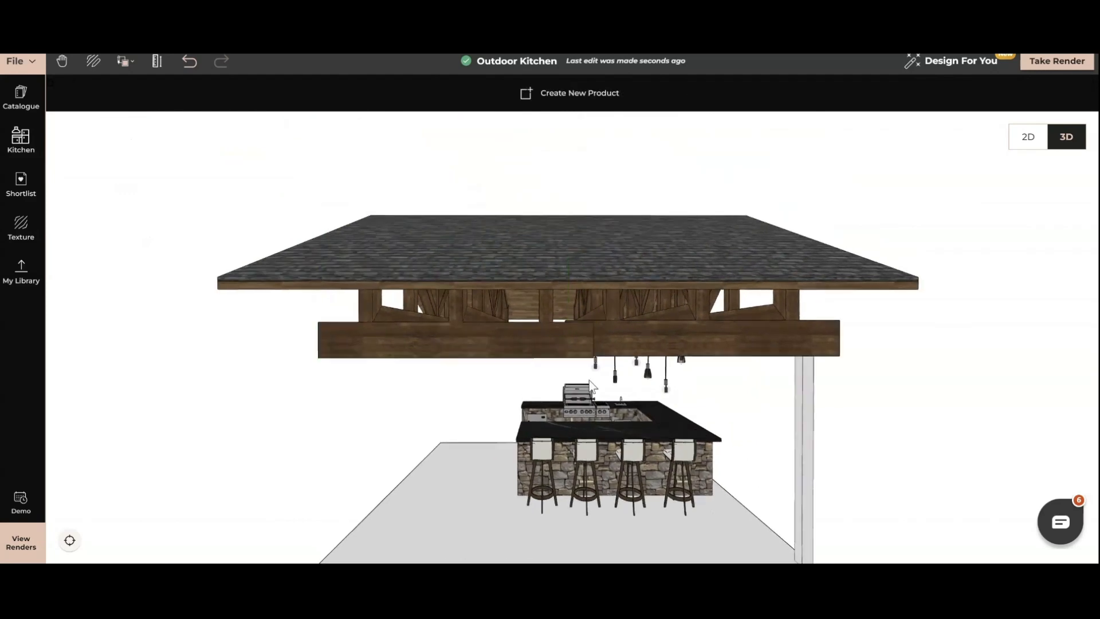
pyautogui.click(541, 340)
pyautogui.press('Left')
pyautogui.press('Left')
pyautogui.press('Left')
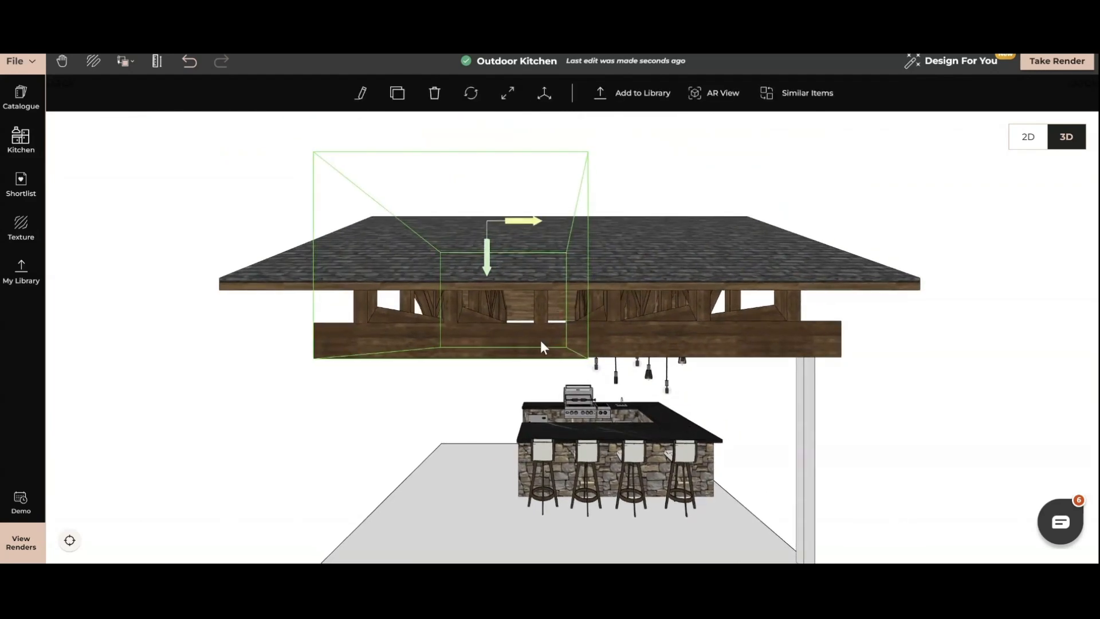
pyautogui.press('Up')
pyautogui.press('Left')
pyautogui.press('Left')
pyautogui.press('Left')
pyautogui.press('Left')
pyautogui.press('Left')
pyautogui.press('Left')
pyautogui.press('Left')
pyautogui.press('Left')
pyautogui.press('Left')
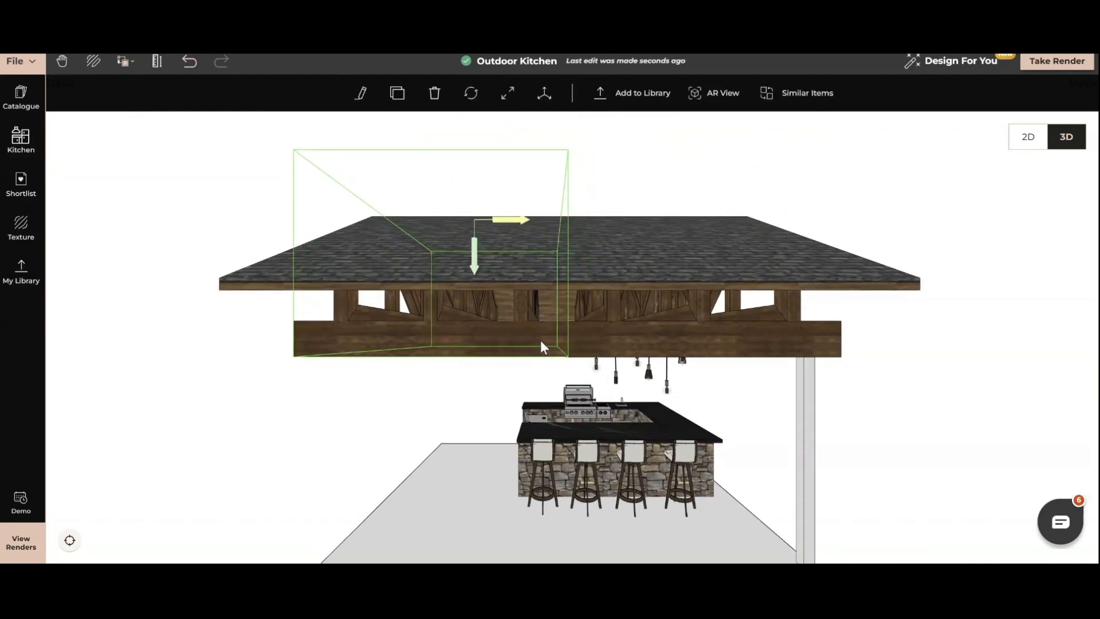
pyautogui.press('Right')
pyautogui.press('Right')
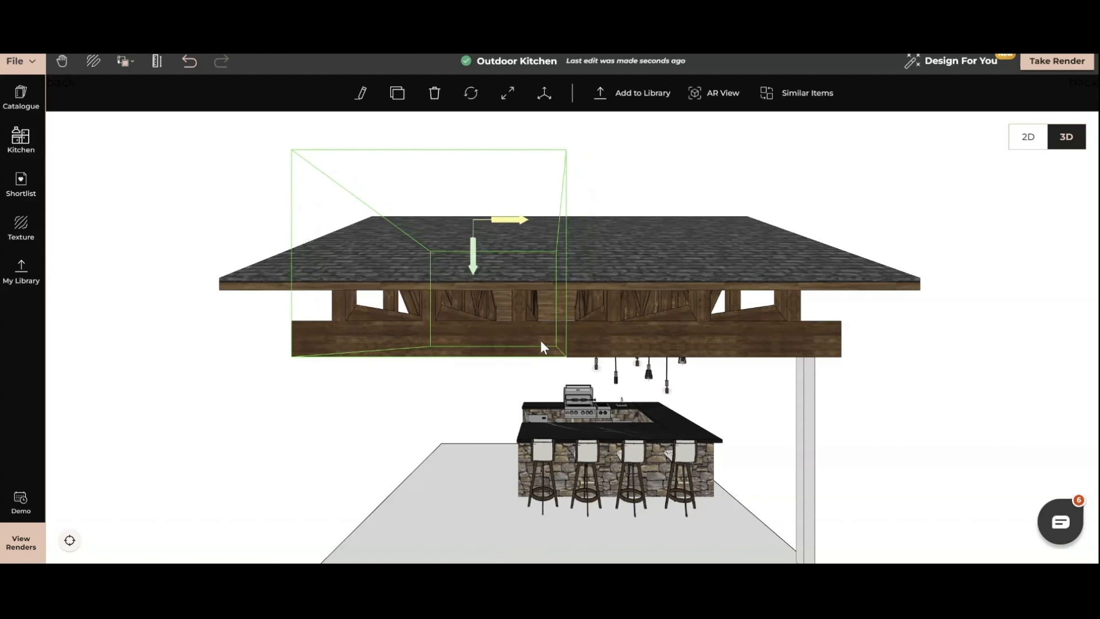
# Search the catalogue for "floor docked cube" and place the Floor Docked Solid Cube near the empty front corner of the slab.
pyautogui.press('Escape')
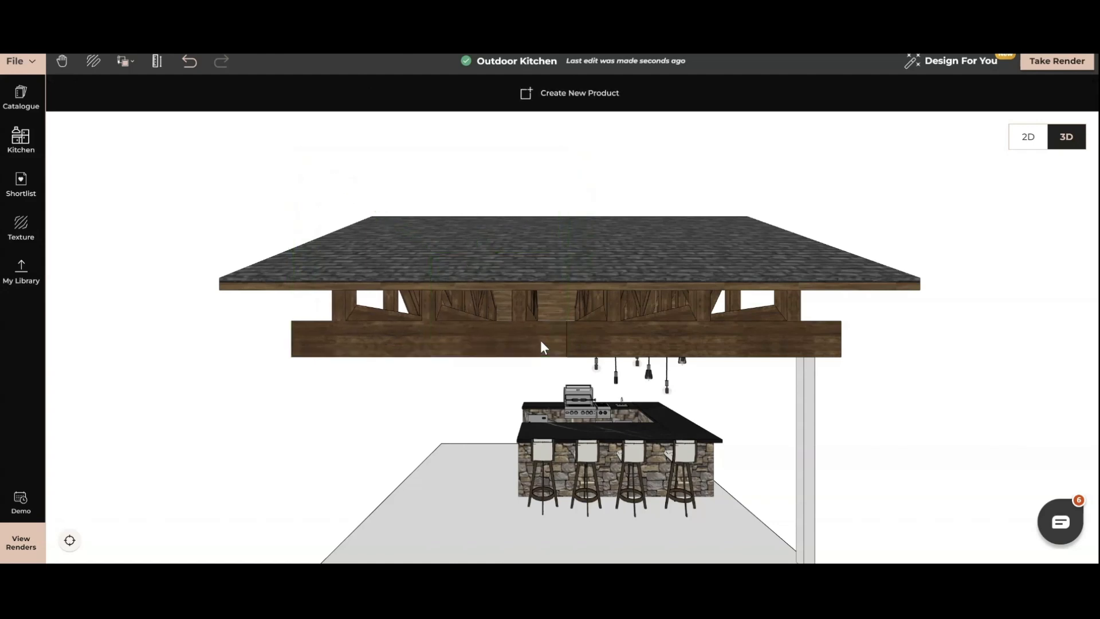
pyautogui.moveTo(487, 390); pyautogui.dragTo(640, 495)
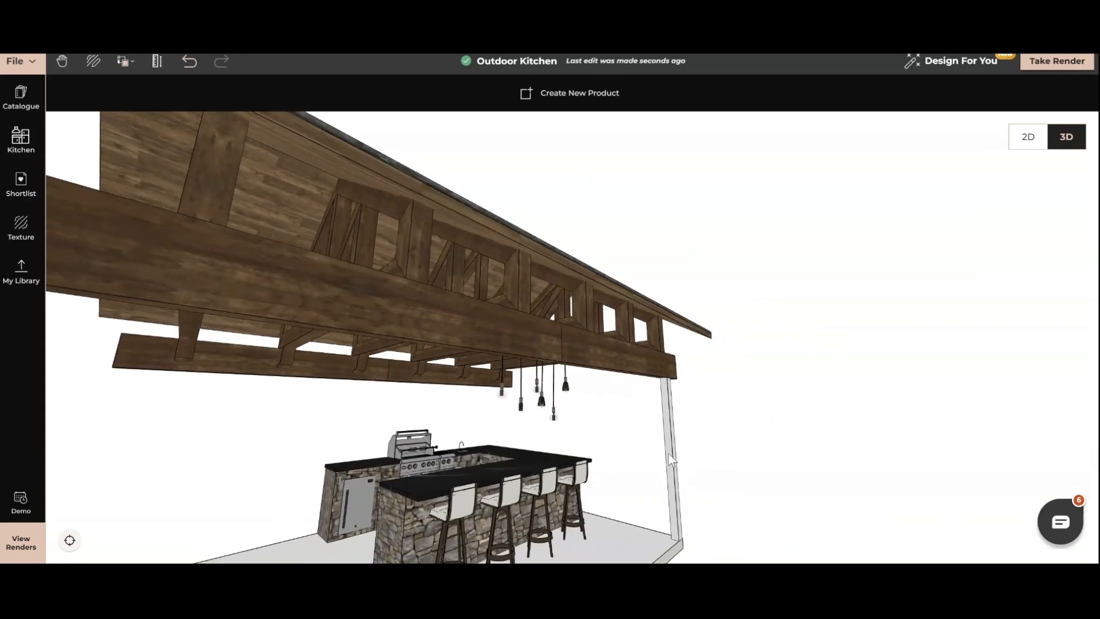
pyautogui.click(18, 100)
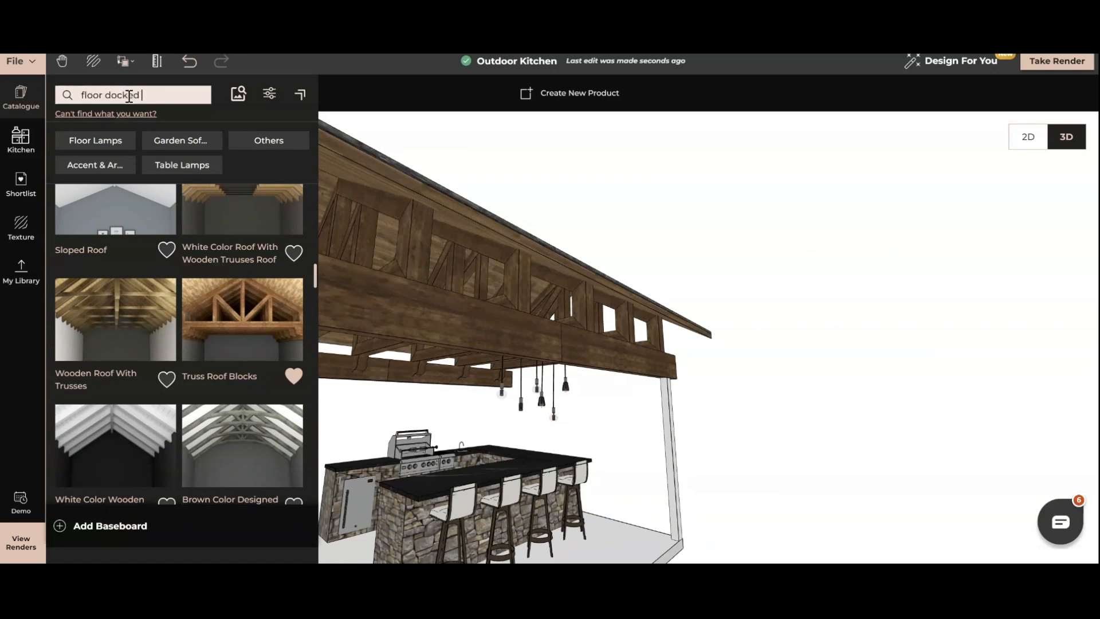
pyautogui.press('Return')
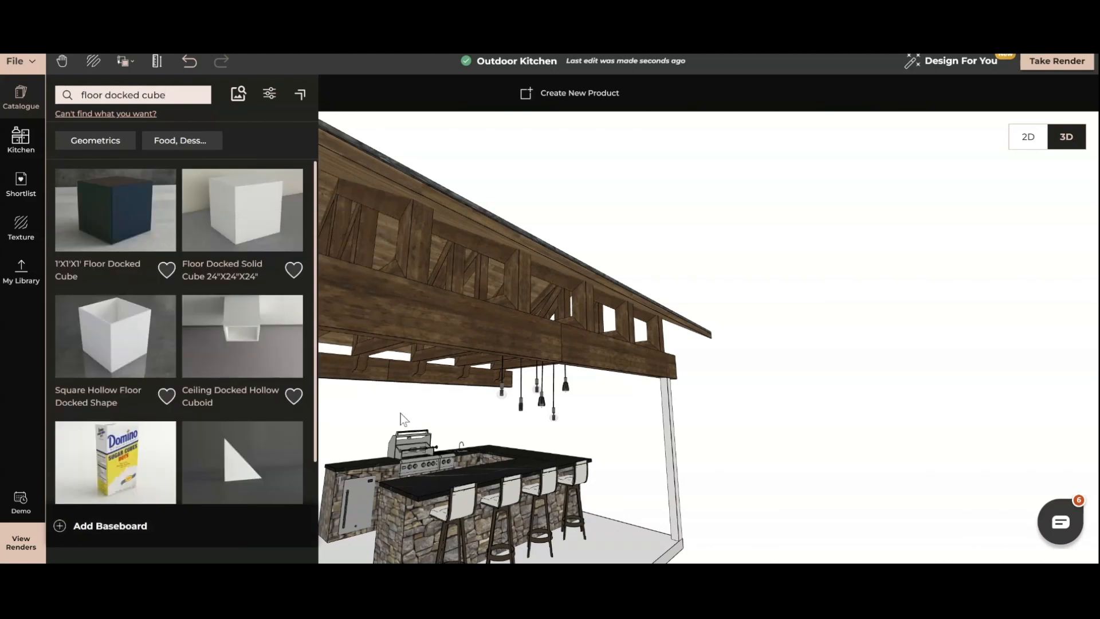
pyautogui.scroll(-6, 413, 417)
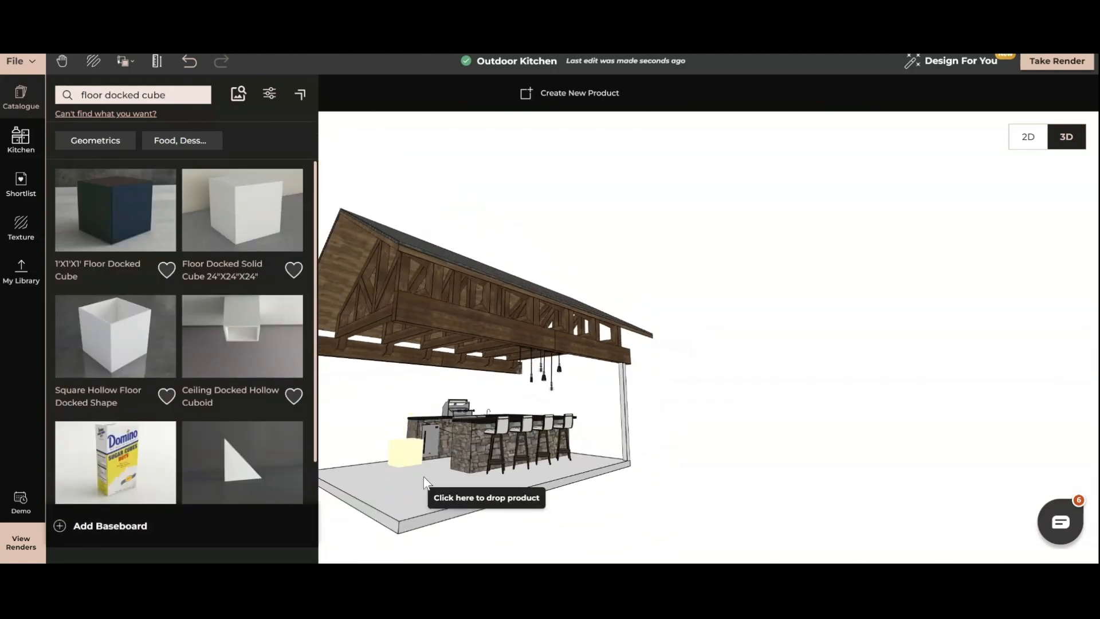
pyautogui.click(411, 513)
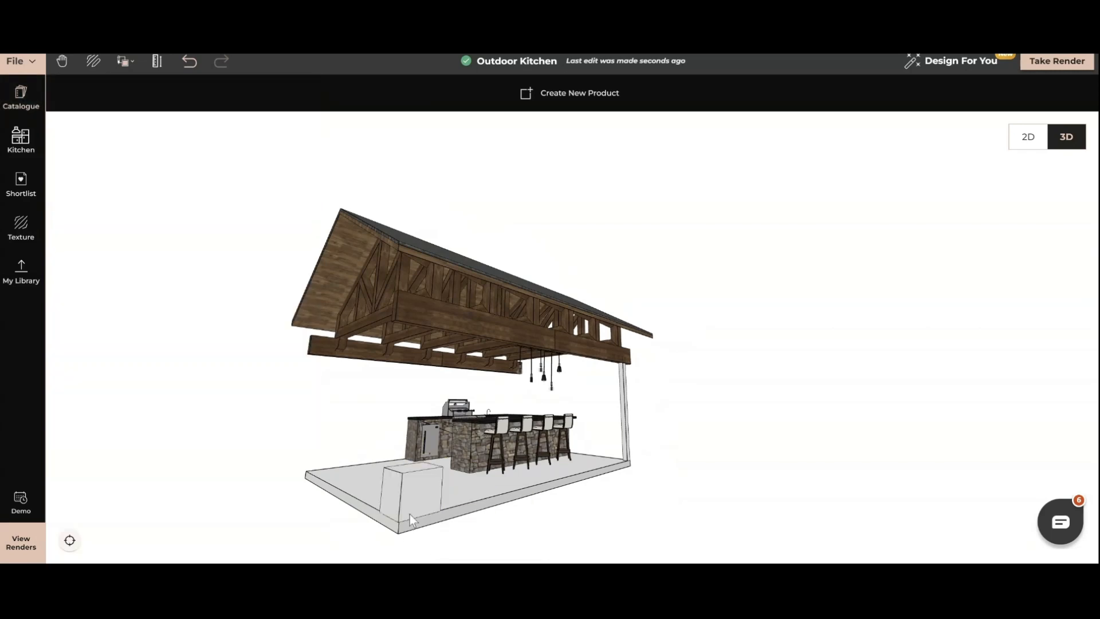
# Set the new cube's width and depth to 6" each to form a square post.
pyautogui.click(407, 499)
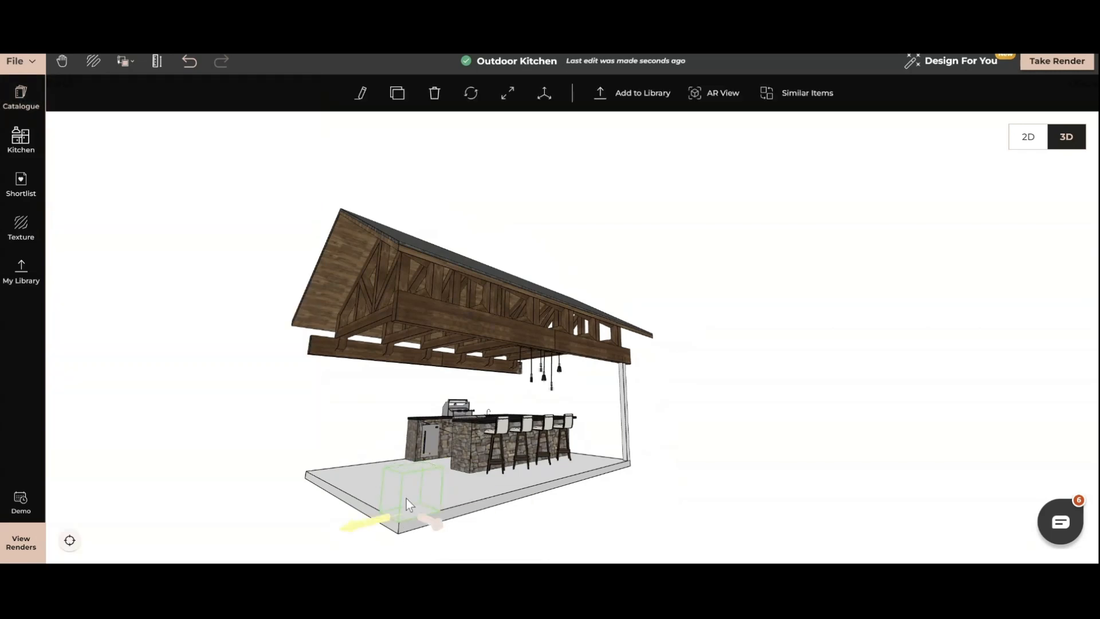
pyautogui.click(358, 94)
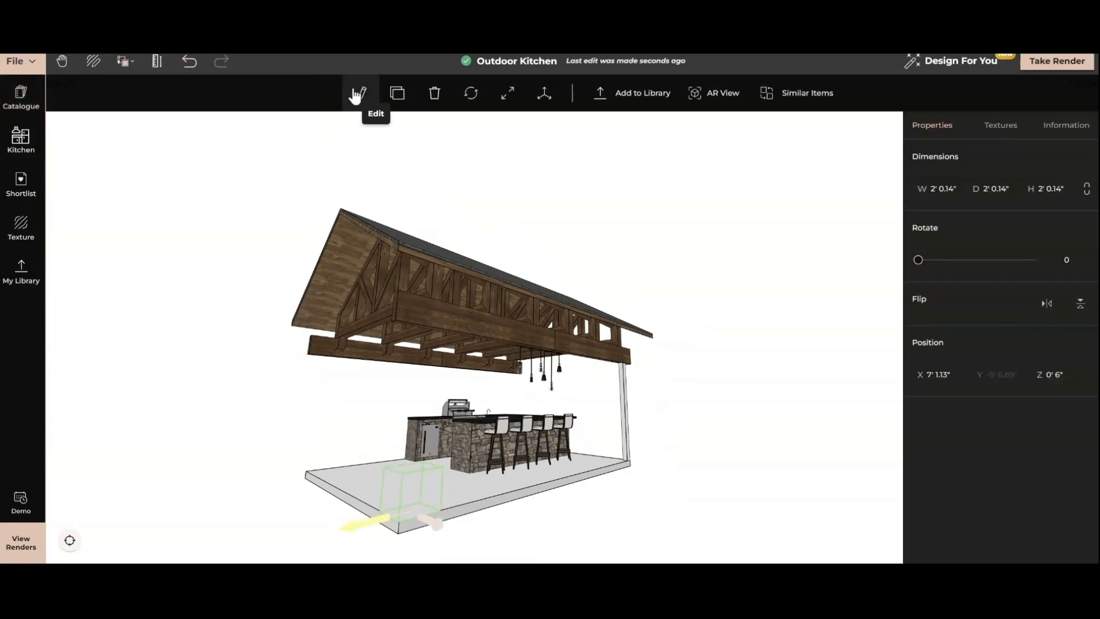
pyautogui.click(947, 189)
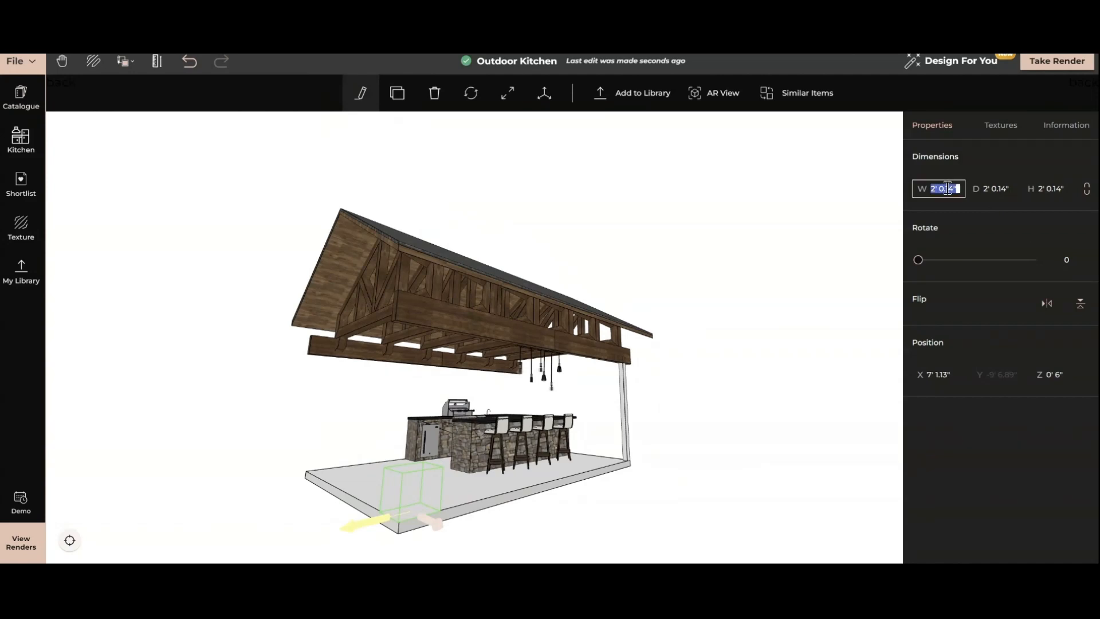
pyautogui.write("6'")
pyautogui.press('Tab')
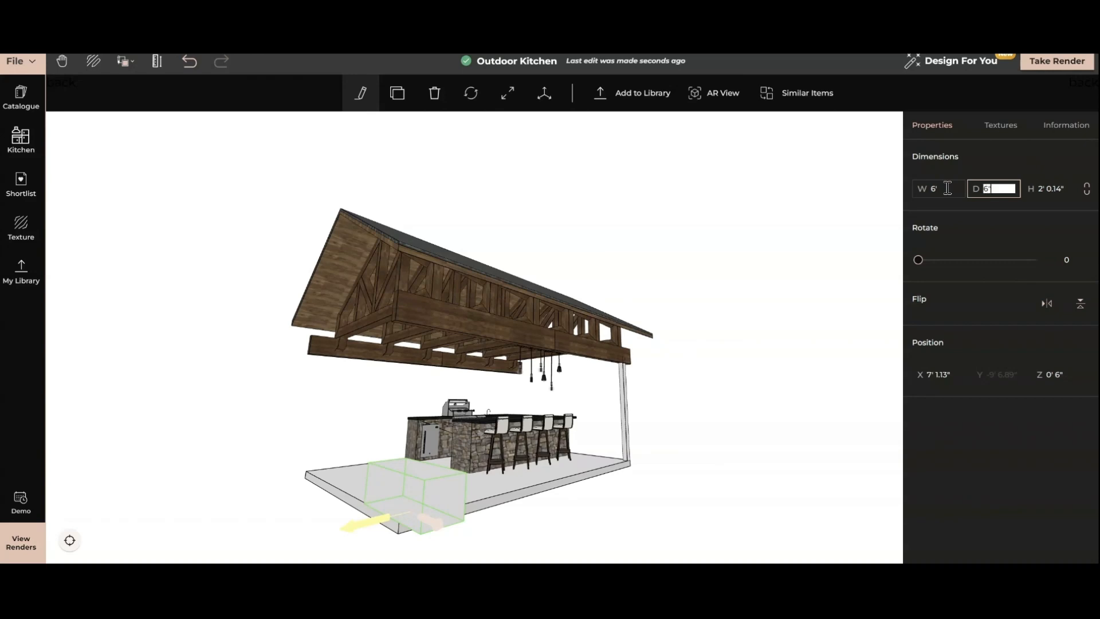
pyautogui.click(947, 188)
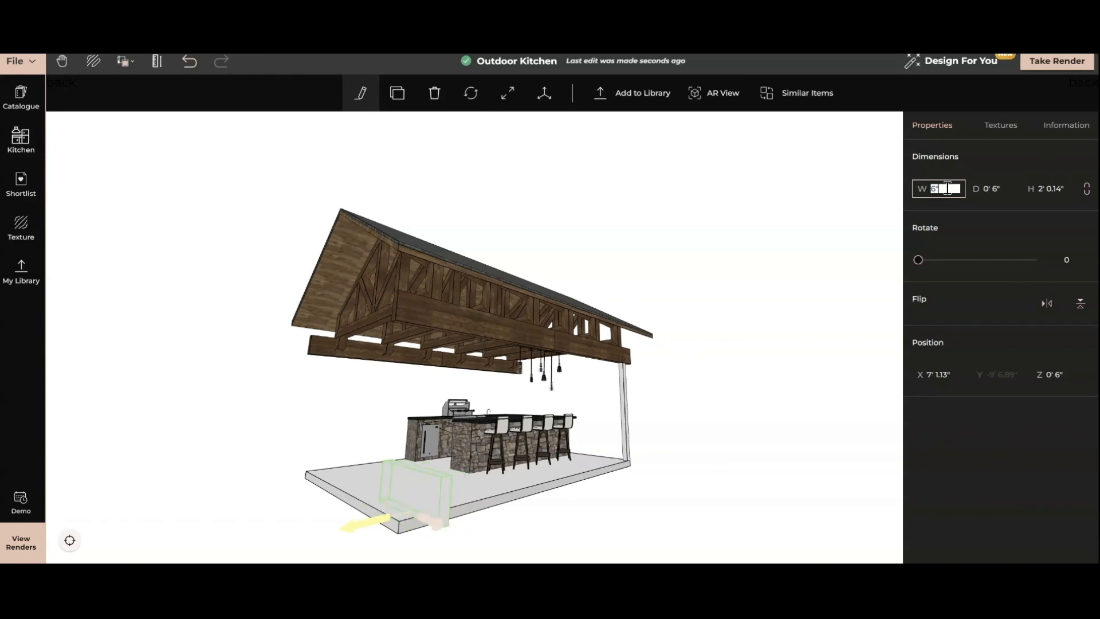
pyautogui.write('6"')
pyautogui.press('Return')
# Move the post so that it stands at the slab's front corner.
pyautogui.doubleClick(411, 495)
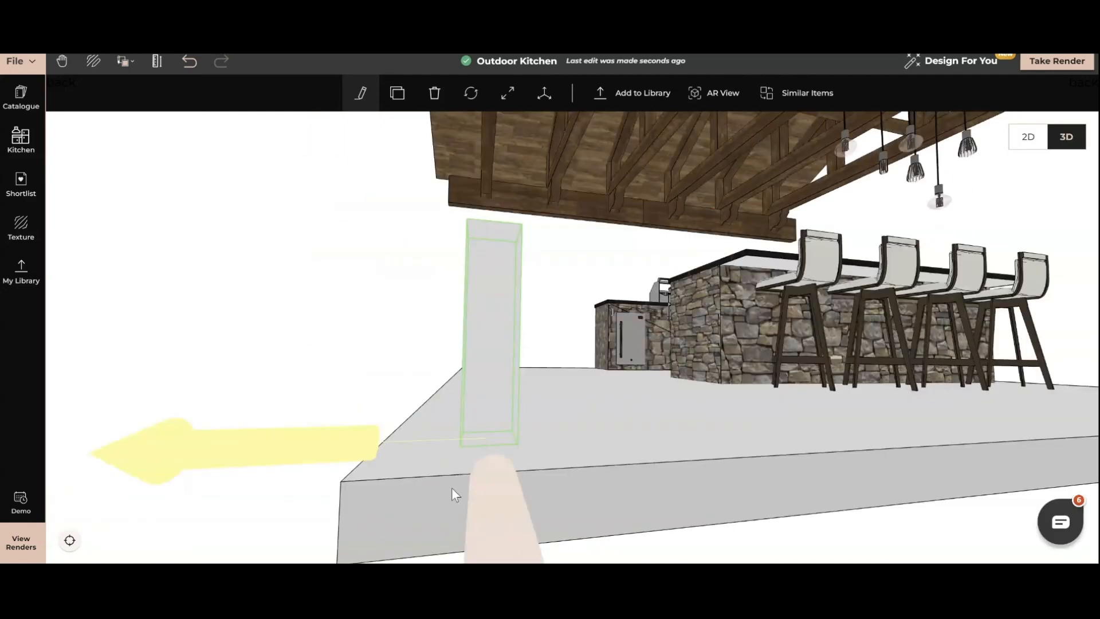
pyautogui.moveTo(527, 428); pyautogui.dragTo(461, 462)
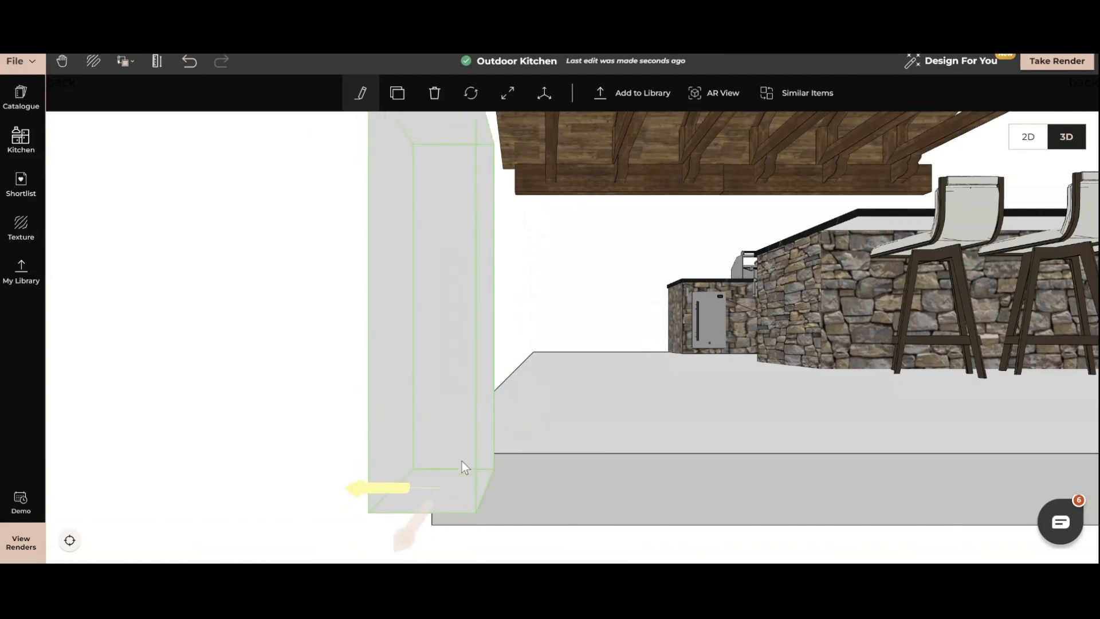
pyautogui.moveTo(527, 479); pyautogui.dragTo(382, 265)
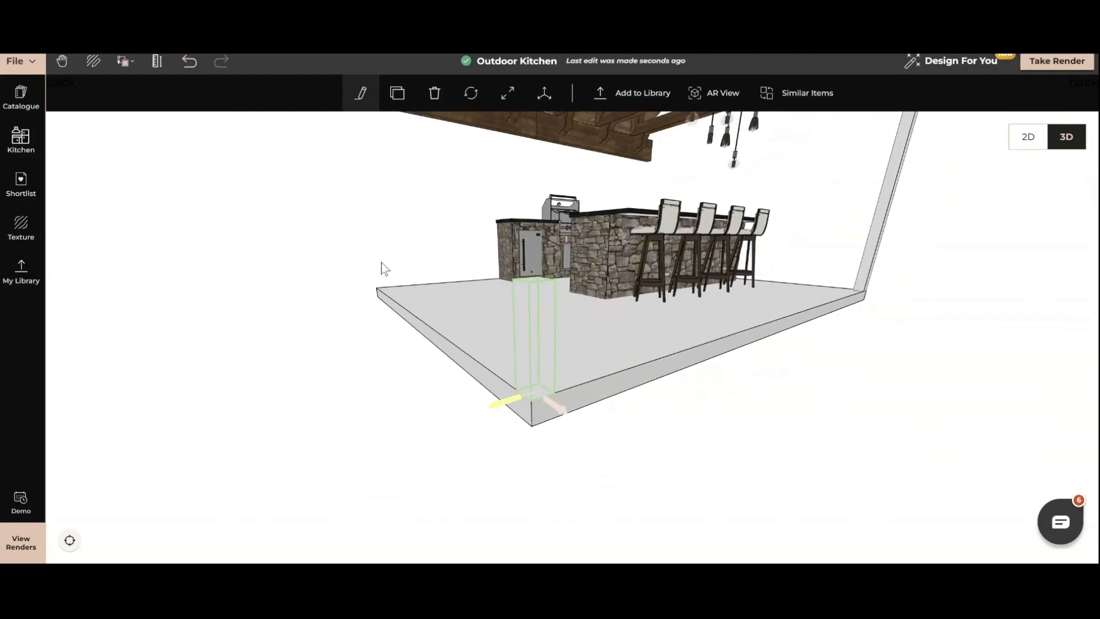
# Stretch the corner post upward to the underside of the roof beam, about 9' 1" tall.
pyautogui.click(507, 93)
pyautogui.moveTo(538, 278); pyautogui.dragTo(540, 181)
pyautogui.scroll(-3, 536, 194)
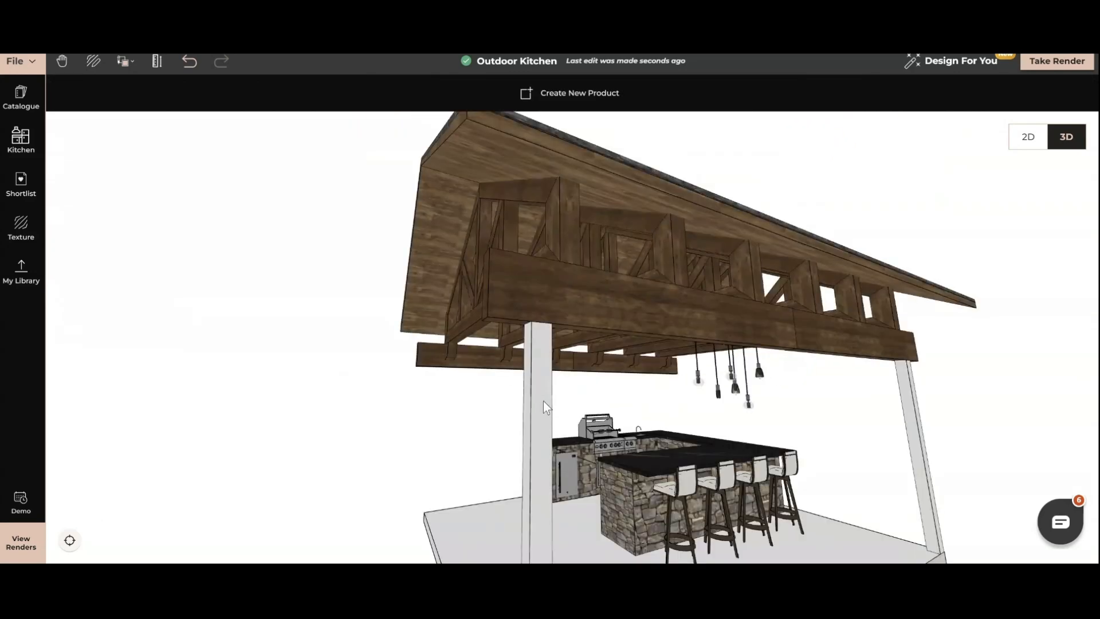
# Clone the post and place the copy at the empty slab corner behind the counter.
pyautogui.click(538, 398)
pyautogui.click(397, 92)
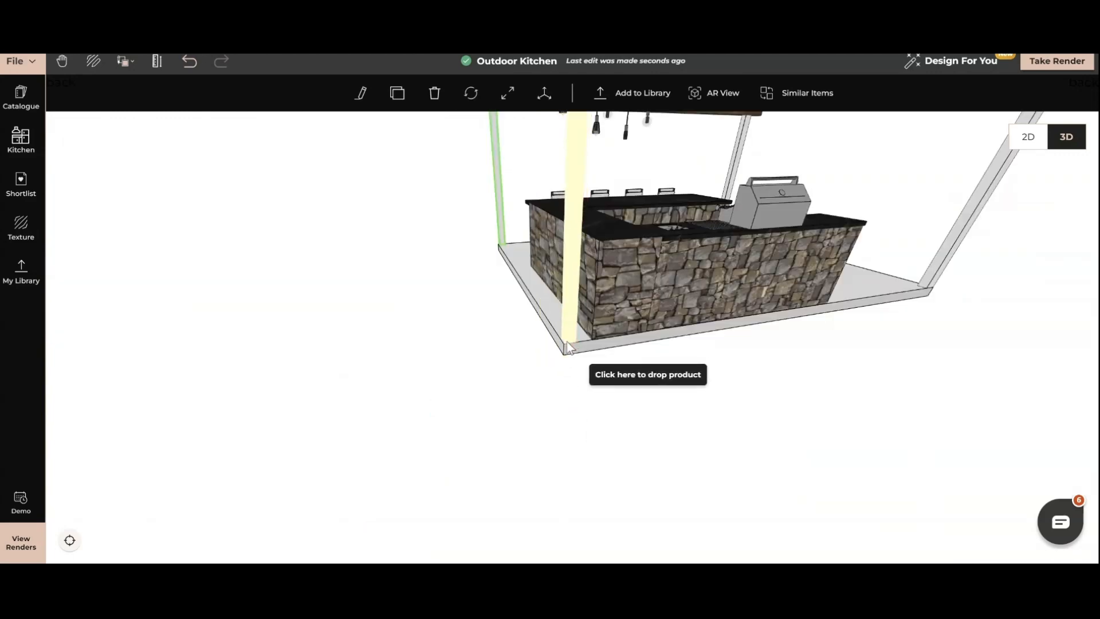
pyautogui.click(566, 342)
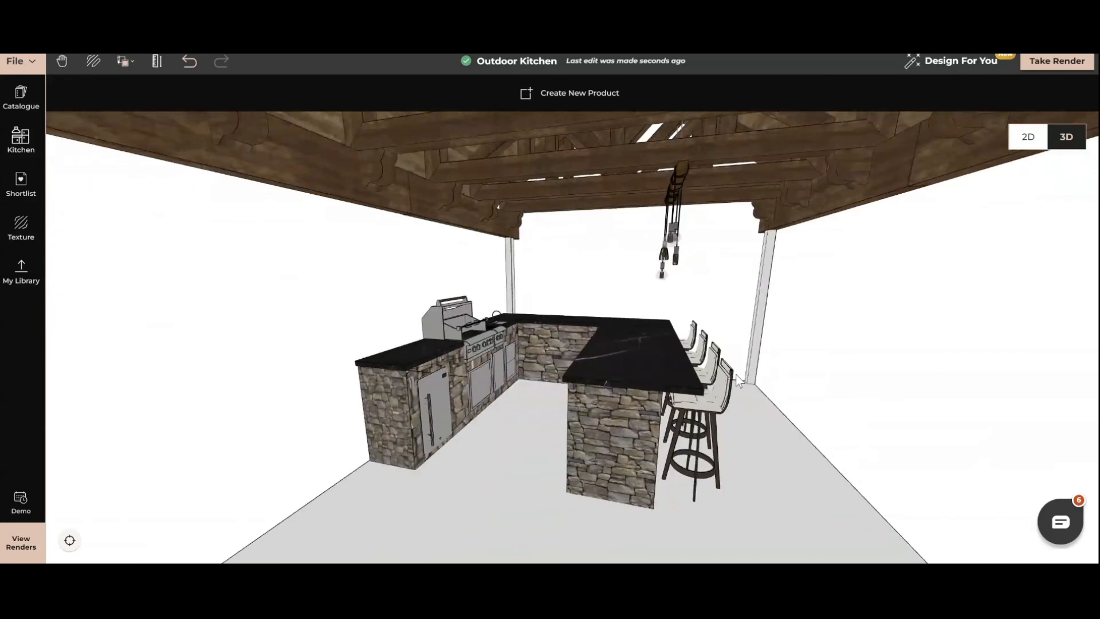
# Lengthen the hanging pendant light fixture horizontally so that it spans more of the peninsula below.
pyautogui.moveTo(735, 375); pyautogui.dragTo(719, 270)
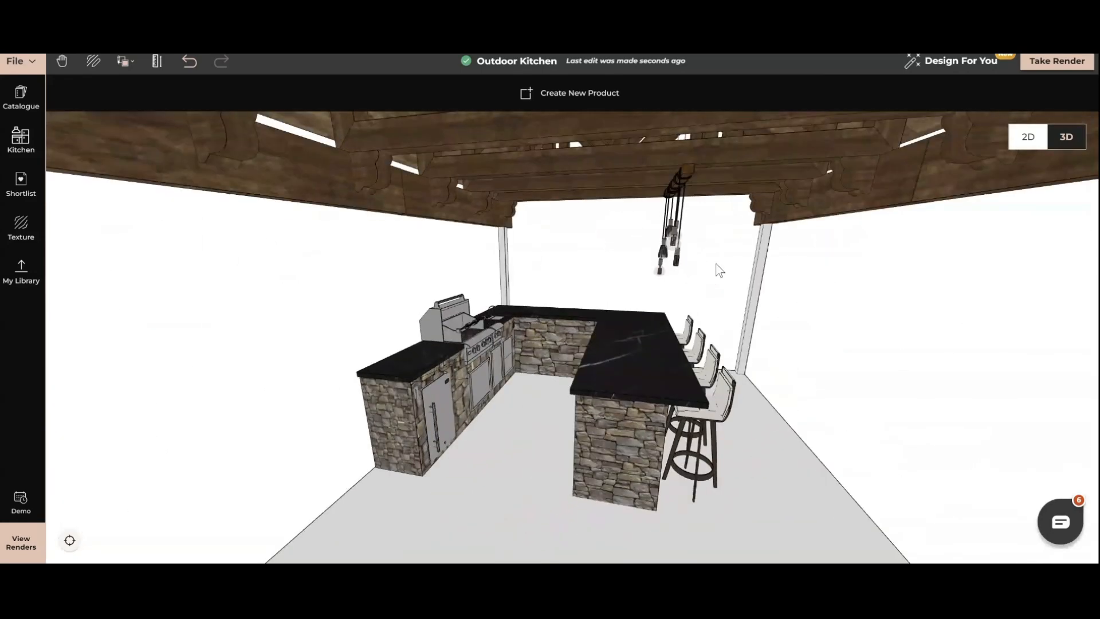
pyautogui.click(680, 185)
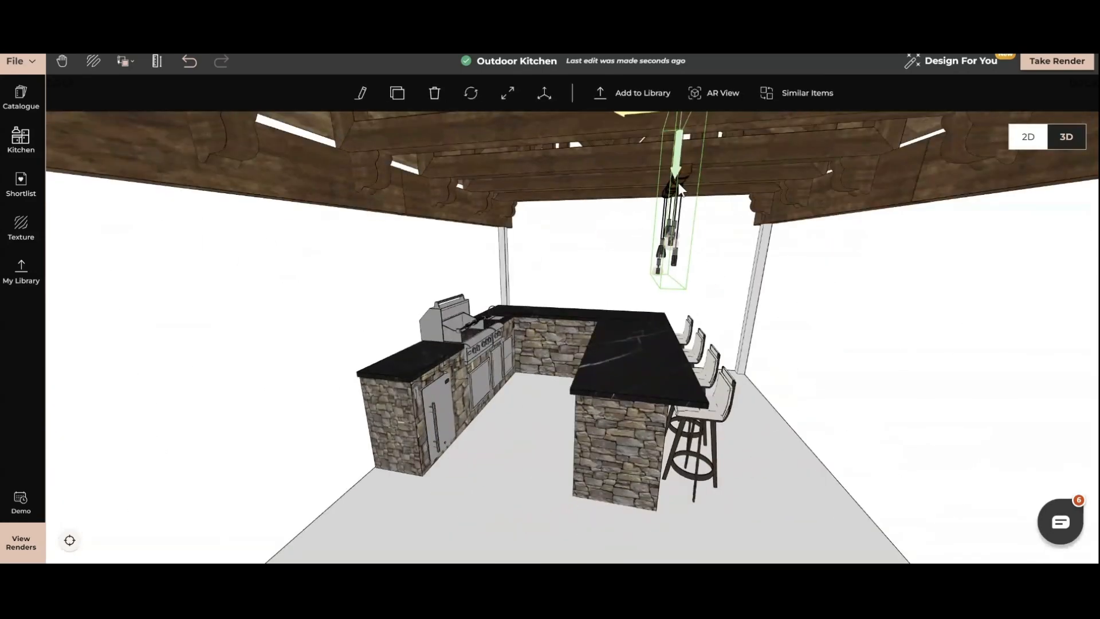
pyautogui.moveTo(674, 311); pyautogui.dragTo(594, 322)
pyautogui.press('Left')
pyautogui.press('Left')
pyautogui.press('Left')
pyautogui.press('Left')
pyautogui.press('Left')
pyautogui.press('Left')
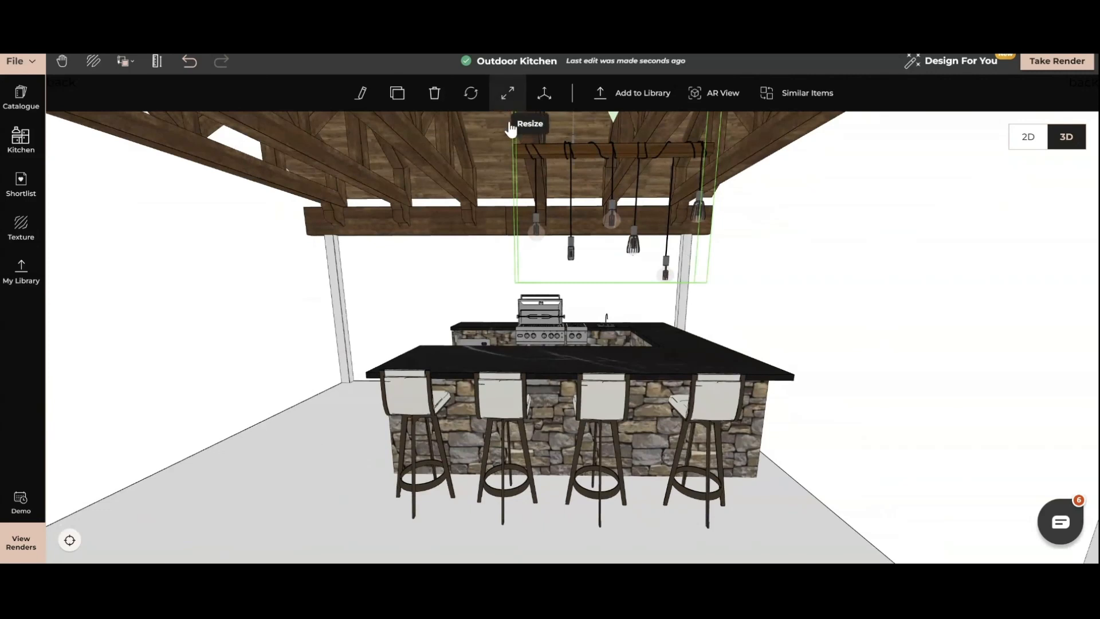
pyautogui.click(508, 93)
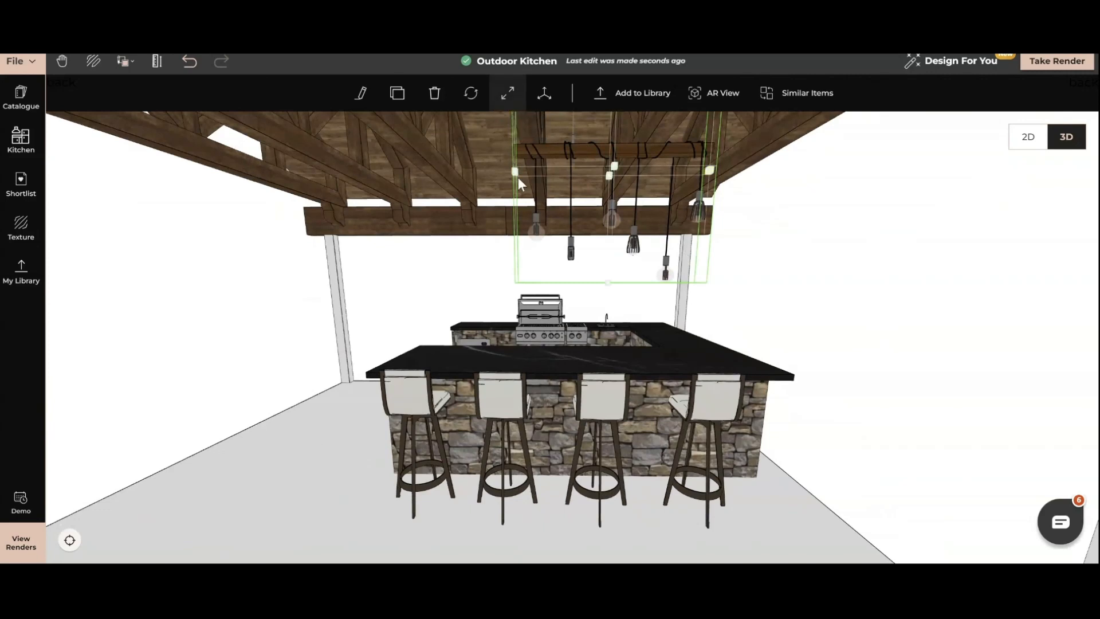
pyautogui.click(562, 151)
pyautogui.moveTo(514, 172); pyautogui.dragTo(402, 179)
pyautogui.click(402, 179)
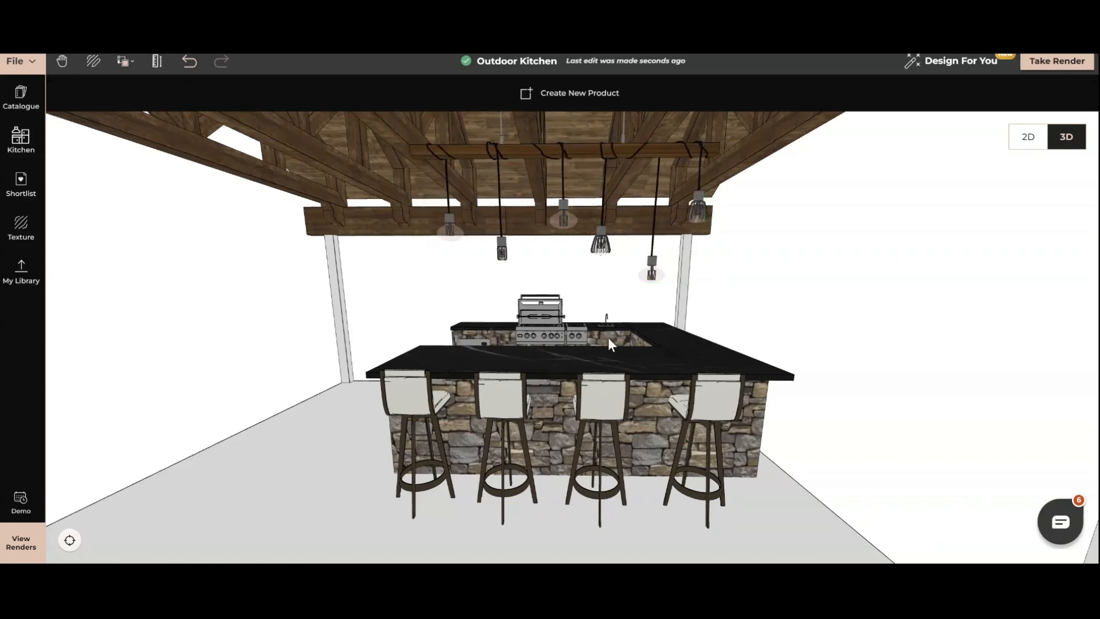
# Place the shortlisted Restoration Hardware Rug on the open floor beside the kitchen and rotate it to fit between the posts.
pyautogui.moveTo(607, 338); pyautogui.dragTo(632, 332)
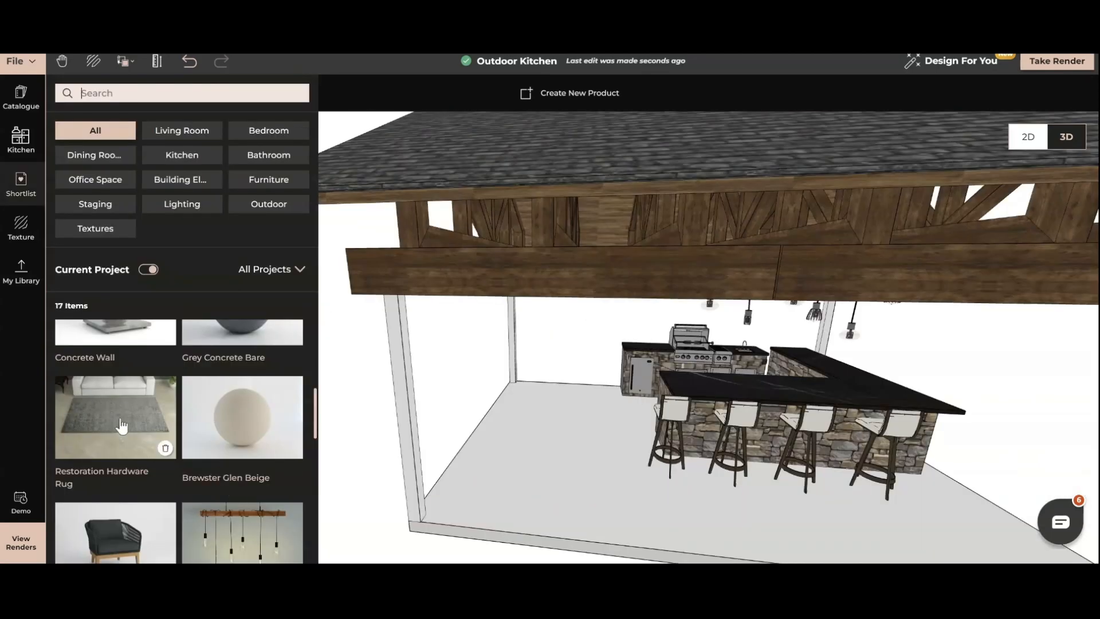
pyautogui.click(125, 428)
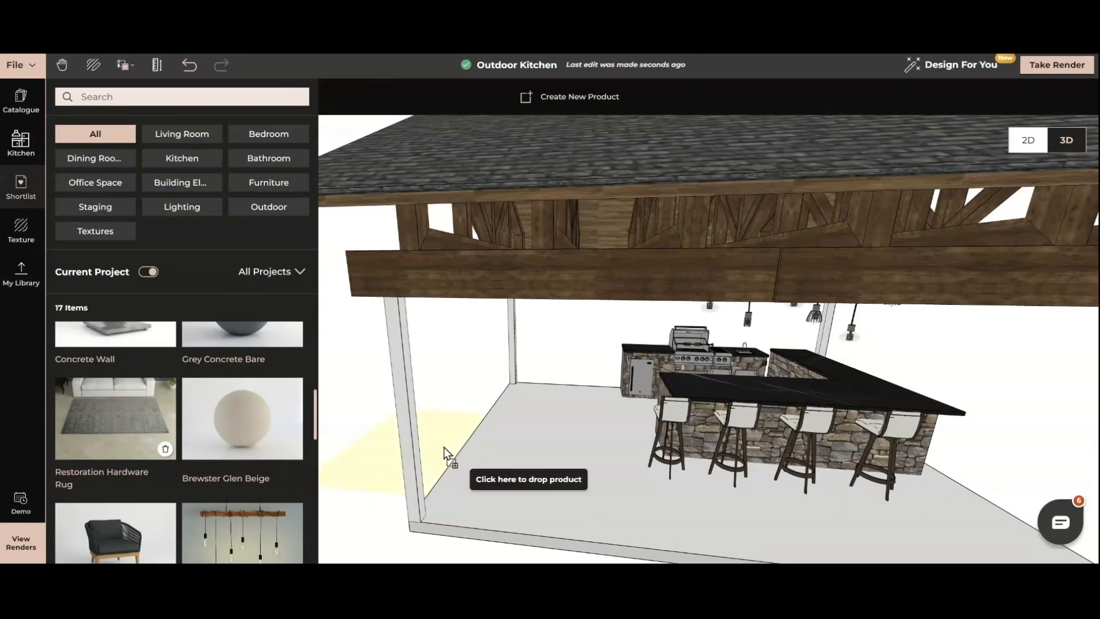
pyautogui.click(518, 431)
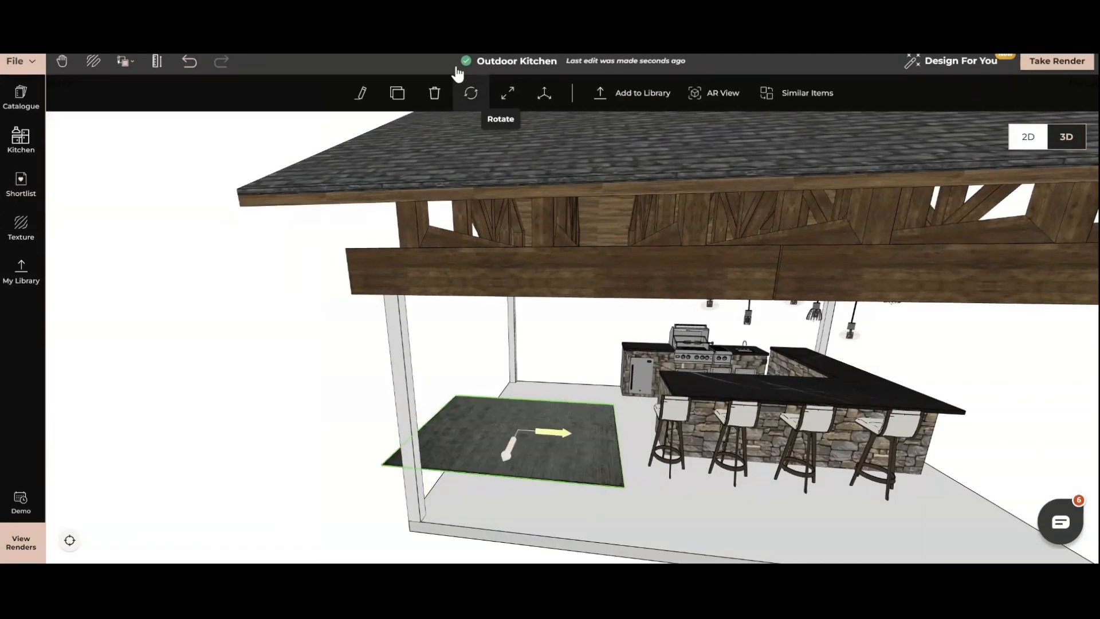
pyautogui.click(471, 93)
pyautogui.moveTo(544, 449); pyautogui.dragTo(558, 396)
pyautogui.moveTo(514, 430)
pyautogui.mouseDown()
pyautogui.moveTo(541, 427)
pyautogui.moveTo(518, 425)
pyautogui.mouseUp()
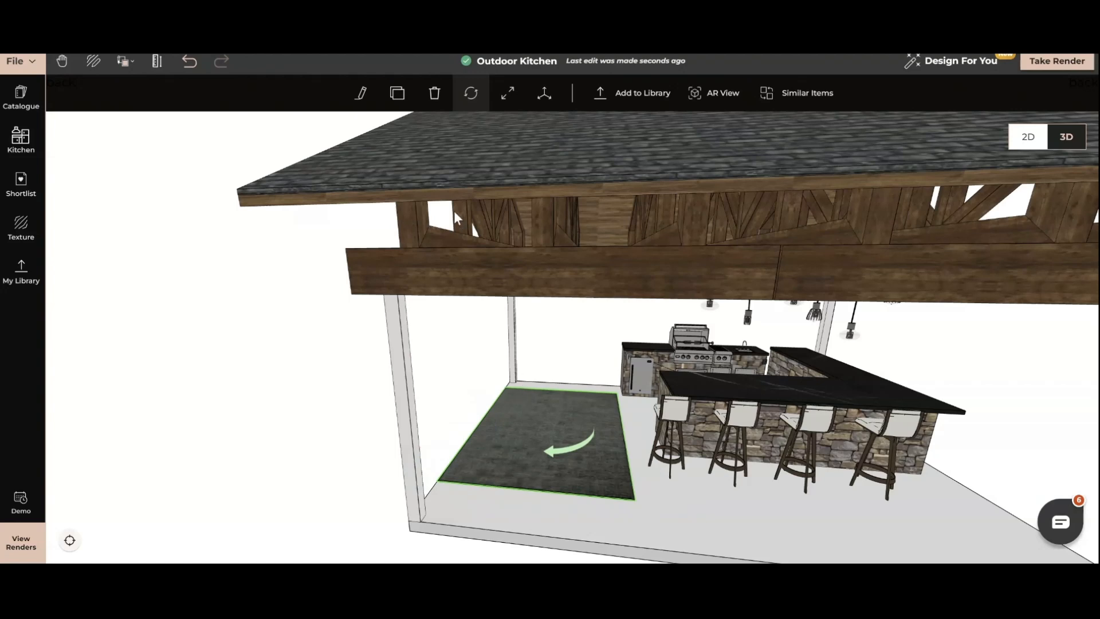
# Place two of the shortlisted black armchairs on the rug, one behind the other along its kitchen side.
pyautogui.click(13, 194)
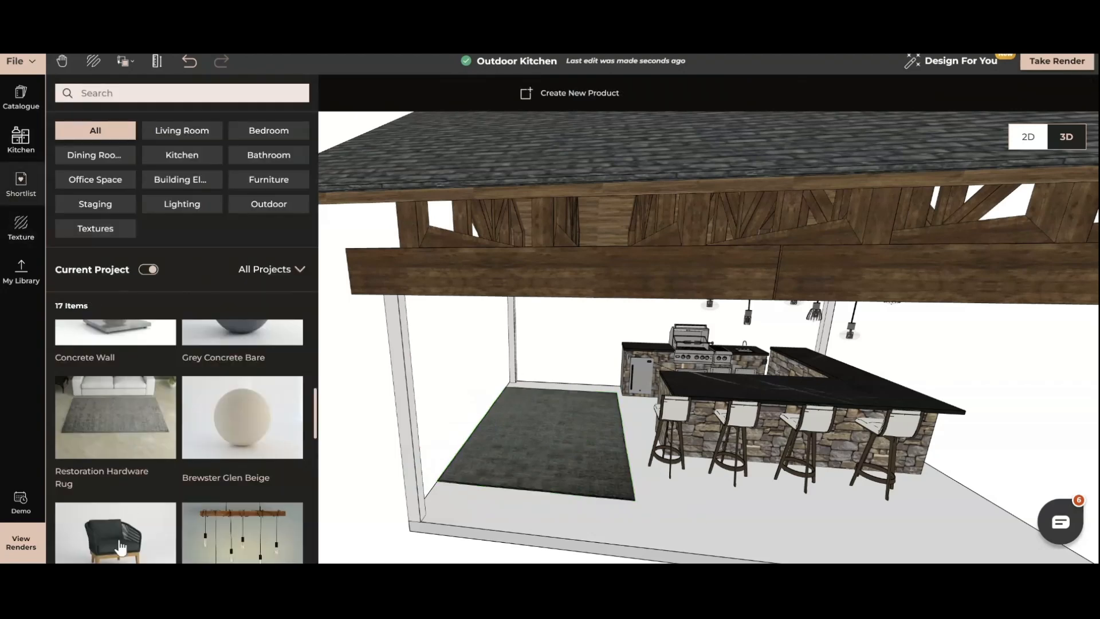
pyautogui.click(120, 543)
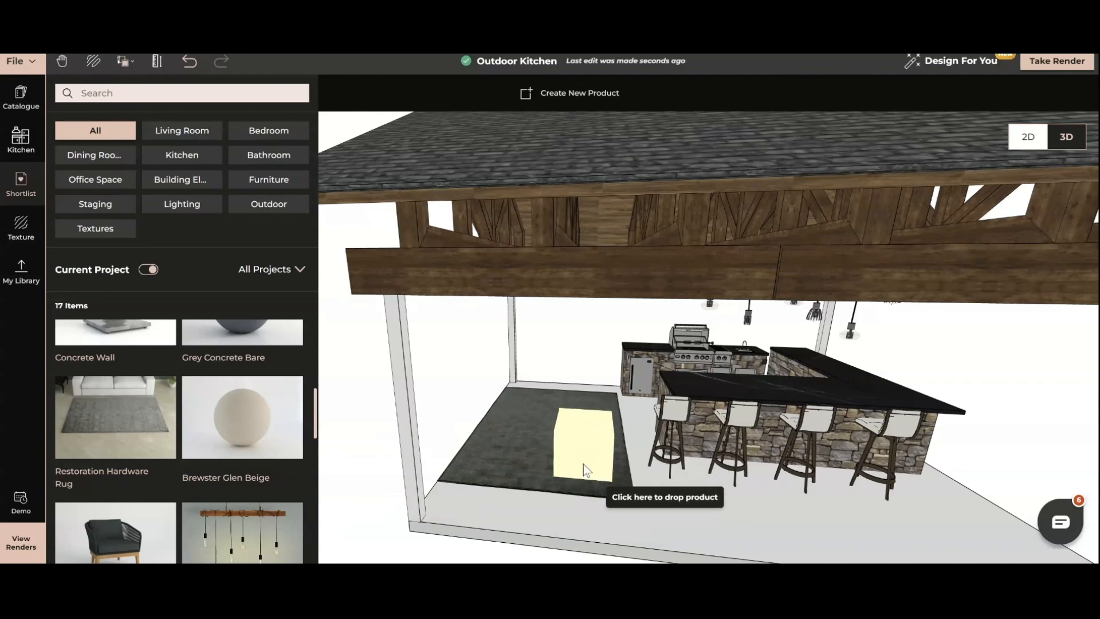
pyautogui.click(583, 464)
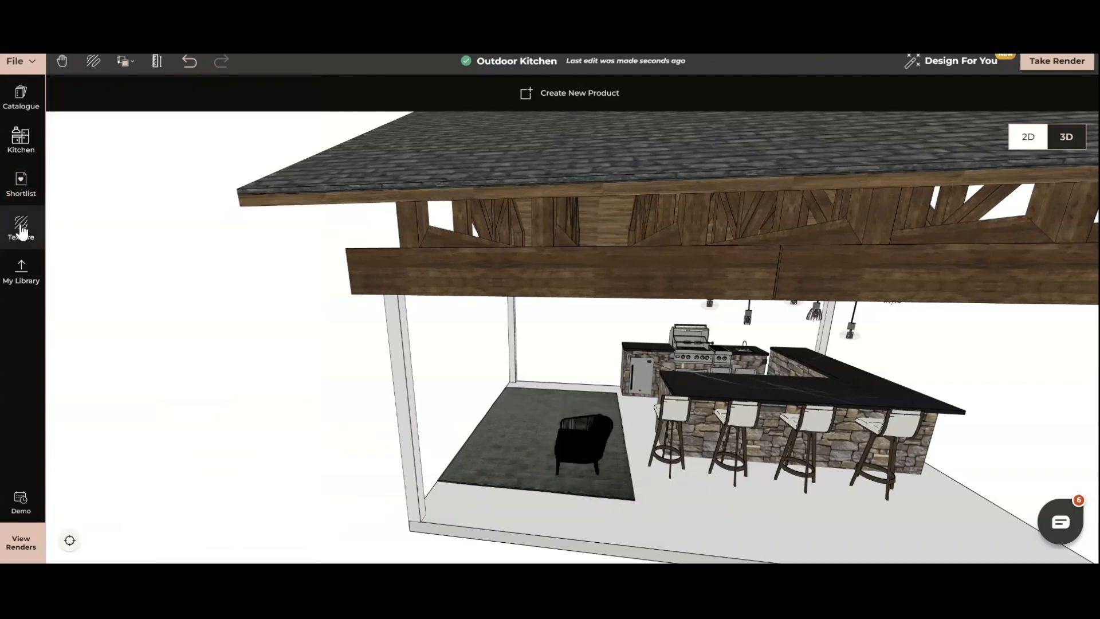
pyautogui.click(22, 226)
pyautogui.click(21, 183)
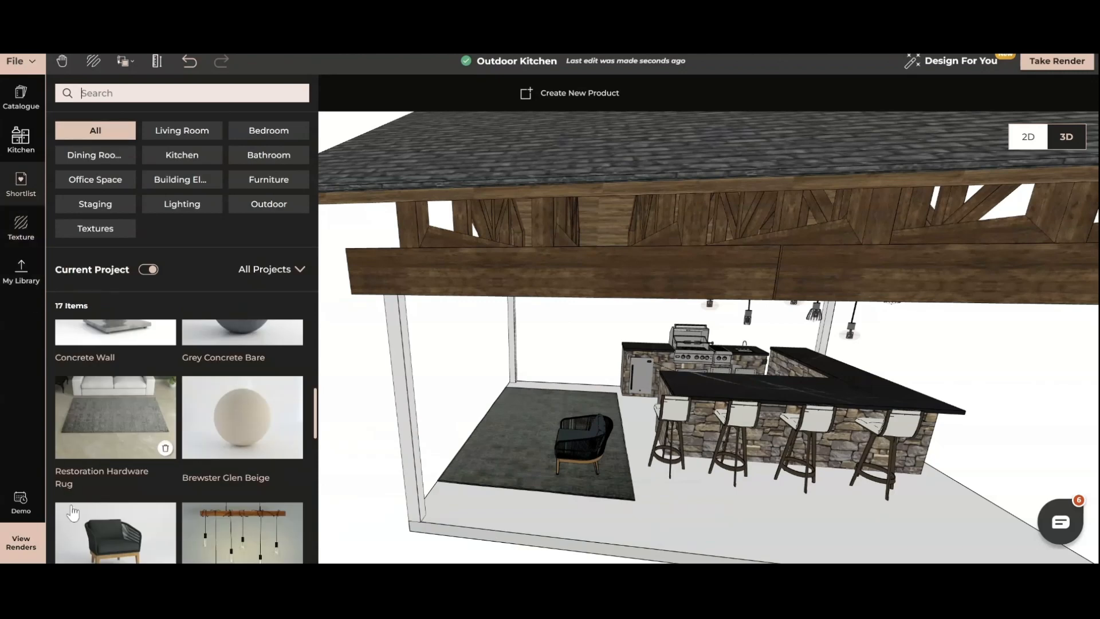
pyautogui.click(103, 534)
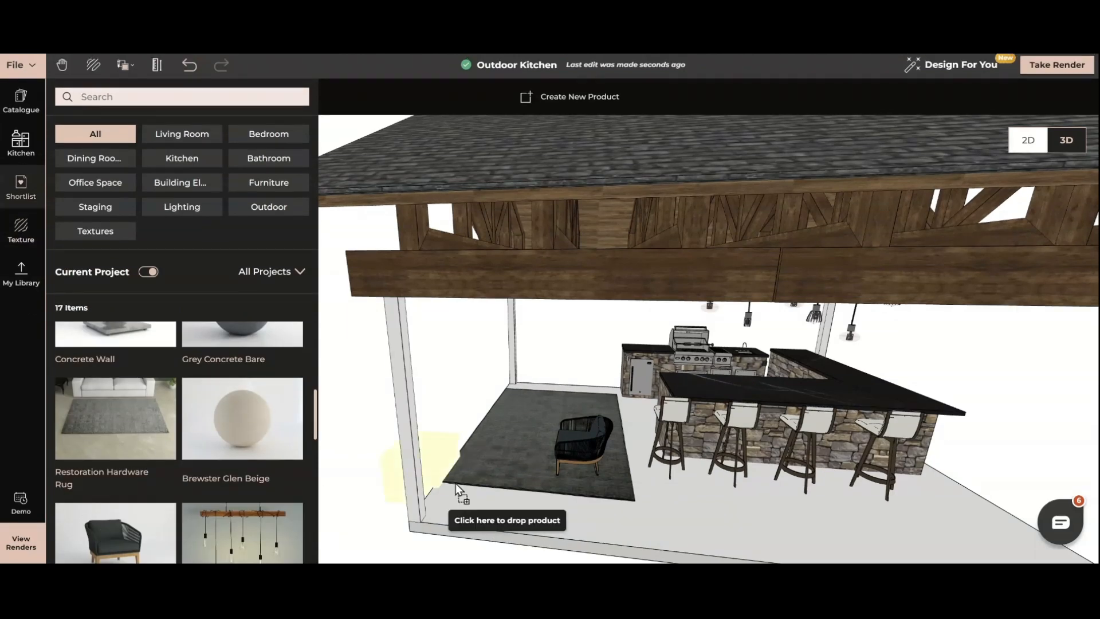
pyautogui.click(583, 408)
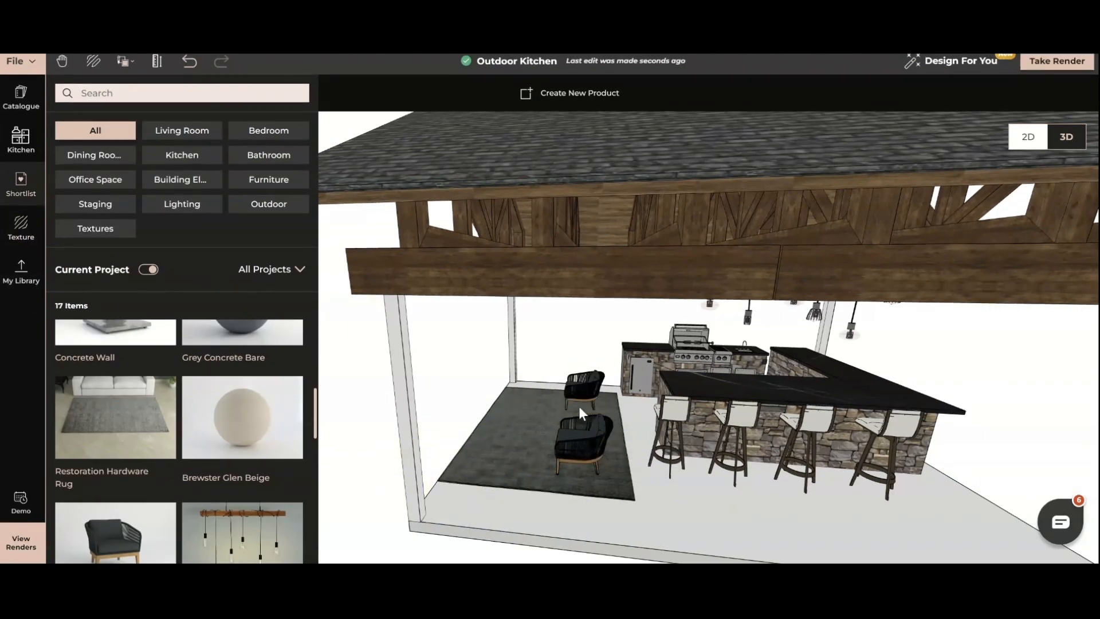
# Place the shortlisted Stratton Outdoor Coffee Table on the rug in front of the armchairs.
pyautogui.scroll(5, 175, 444)
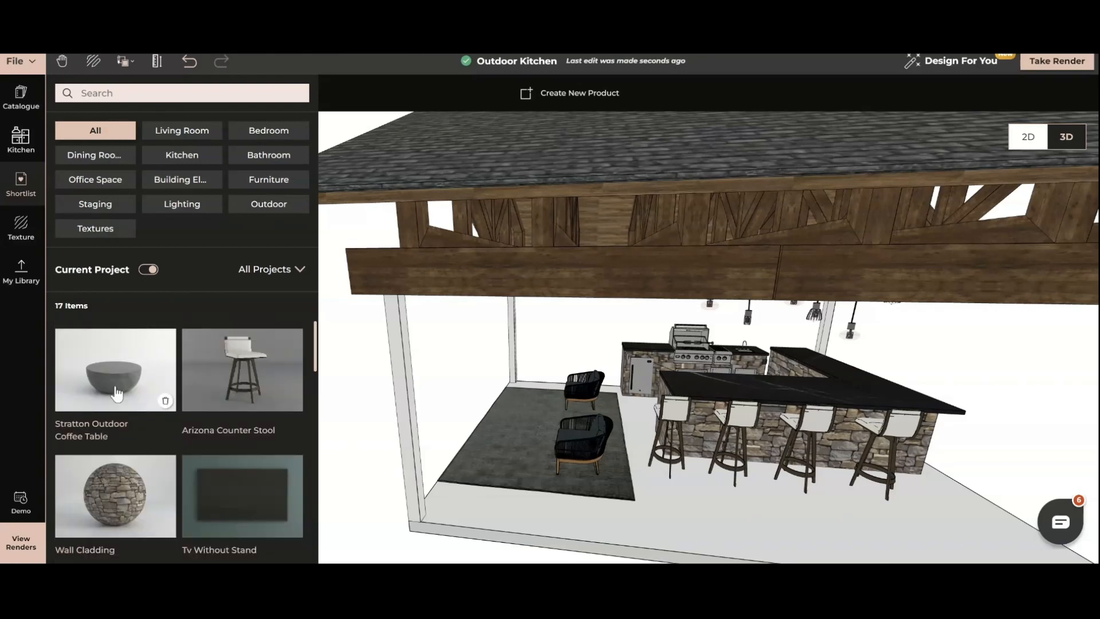
pyautogui.click(116, 393)
pyautogui.click(514, 429)
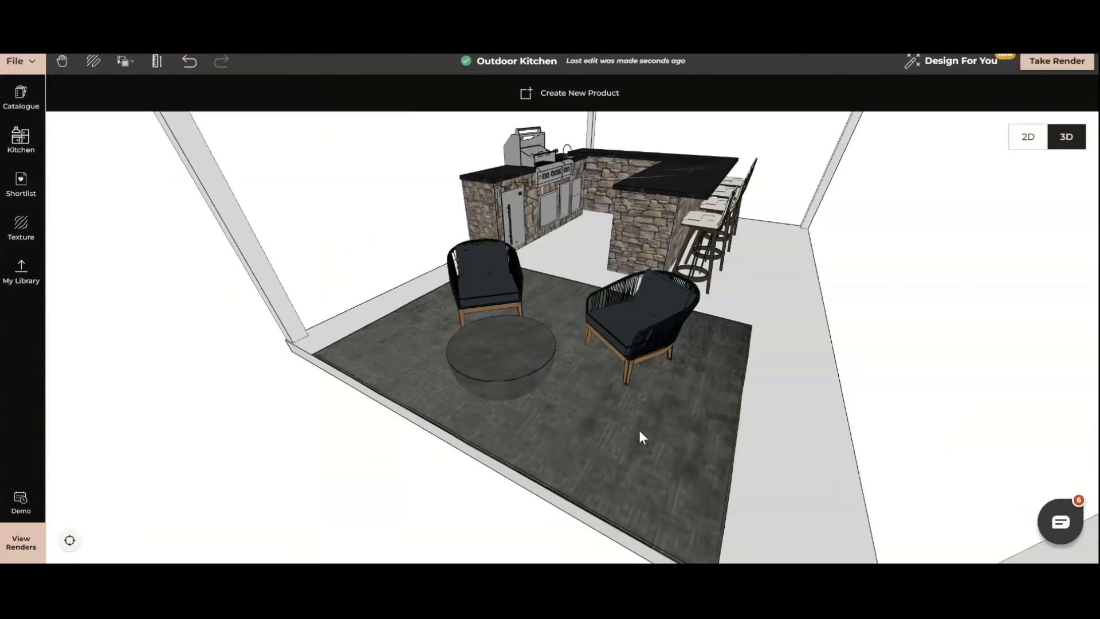
pyautogui.moveTo(639, 430); pyautogui.dragTo(615, 432)
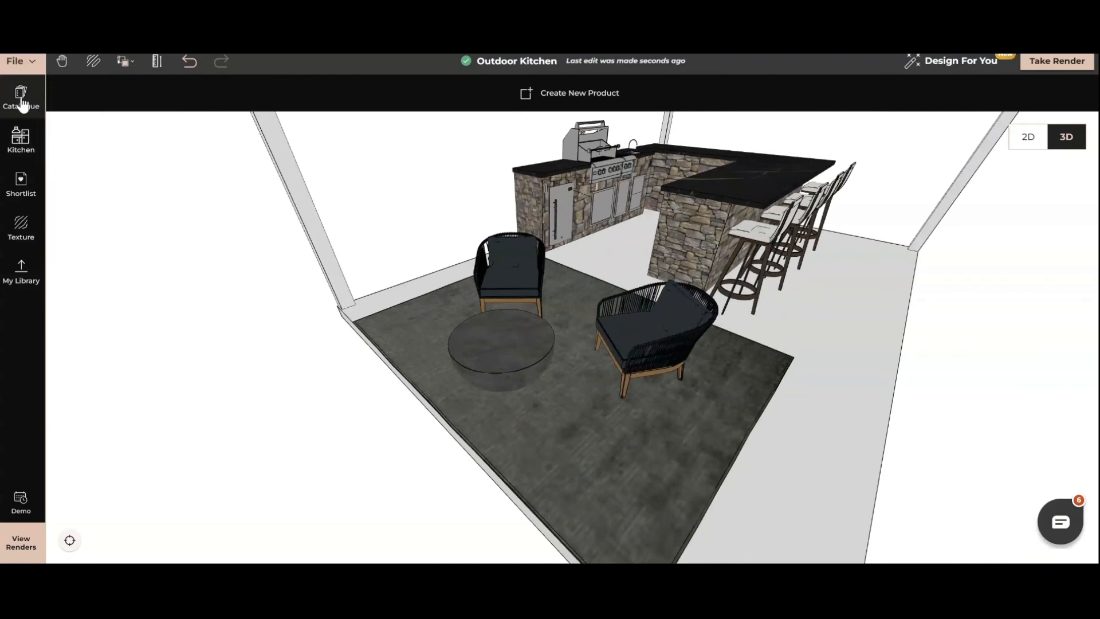
# Check the file format and size requirements for uploading a custom model to the personal library.
pyautogui.click(29, 277)
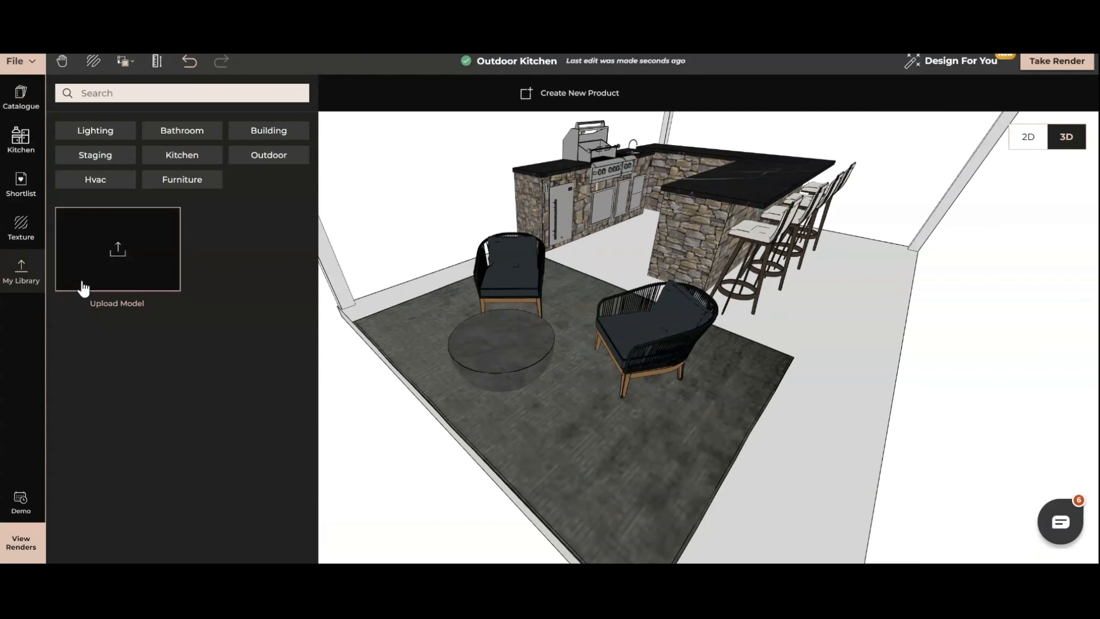
pyautogui.click(97, 268)
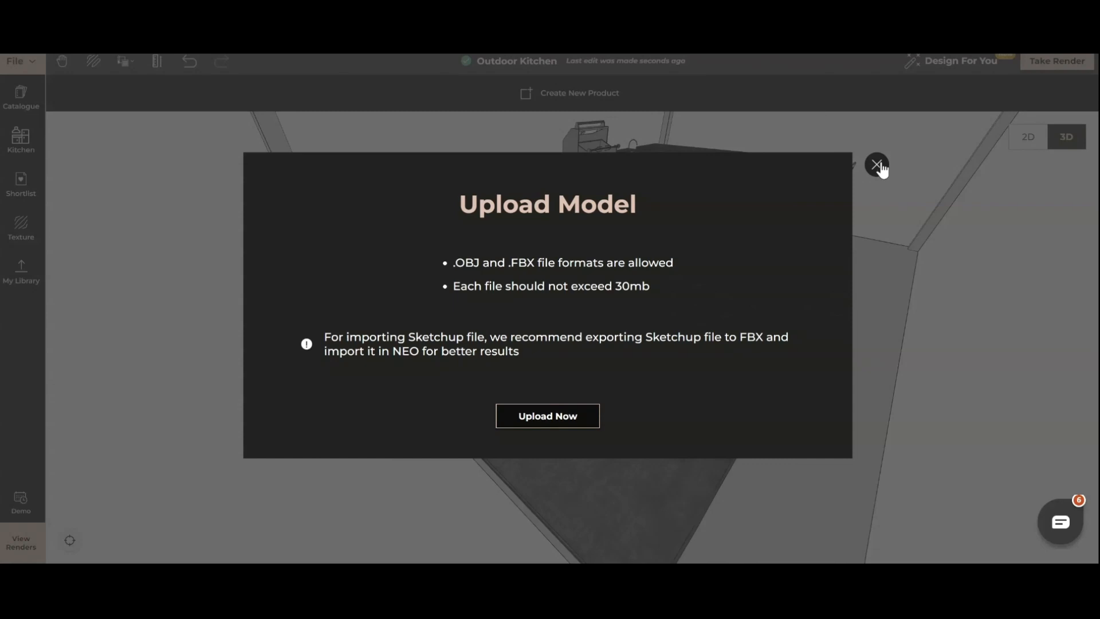
pyautogui.click(877, 166)
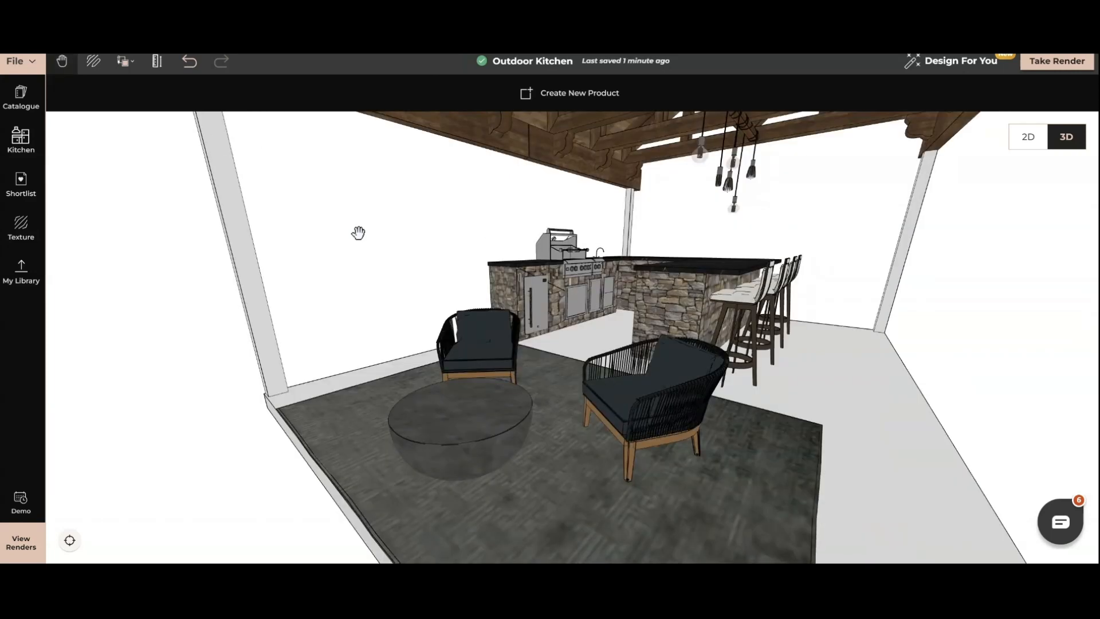
# Apply the shortlisted Grey Concrete Bare texture to the pavilion floor.
pyautogui.click(20, 184)
pyautogui.scroll(-2, 256, 508)
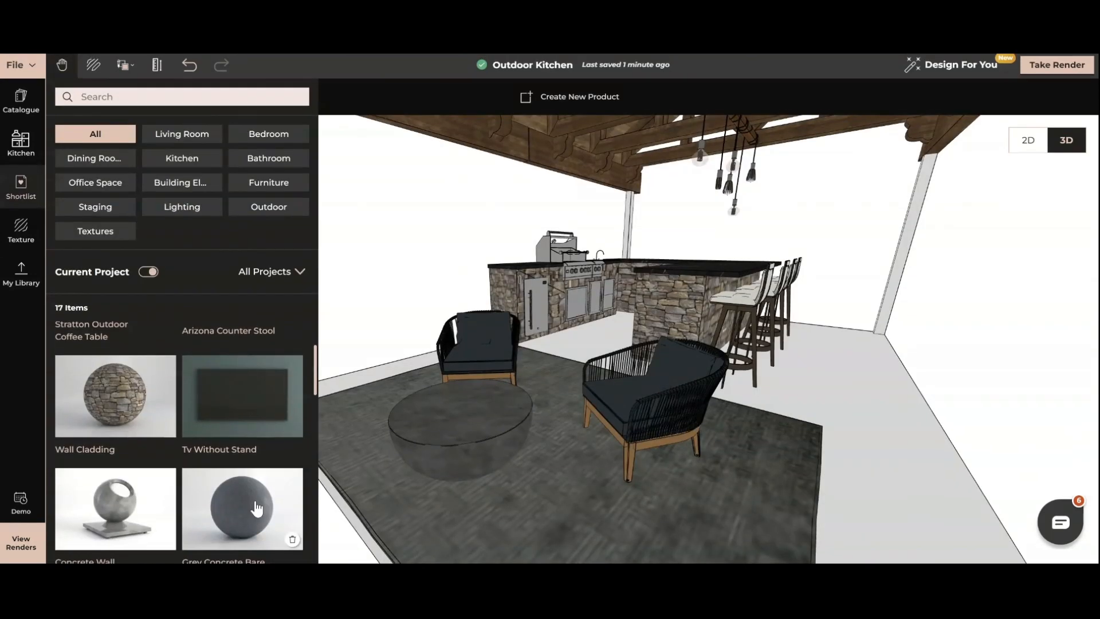
pyautogui.moveTo(256, 508); pyautogui.dragTo(865, 384)
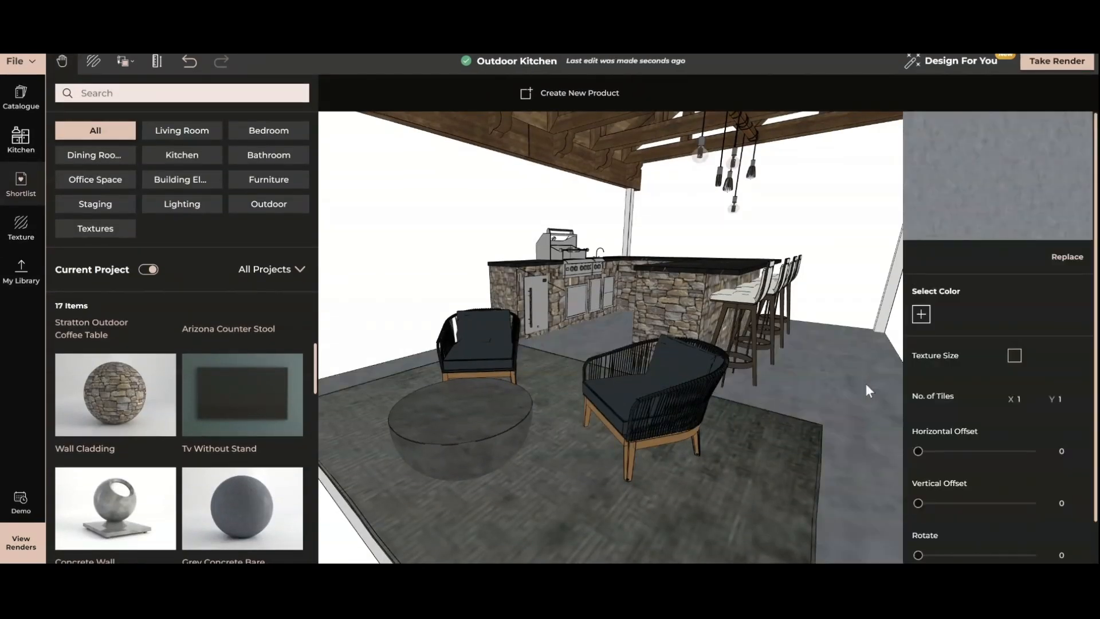
# Copy the brown wood texture and material from the roof timbers onto the white corner posts.
pyautogui.scroll(-5, 792, 376)
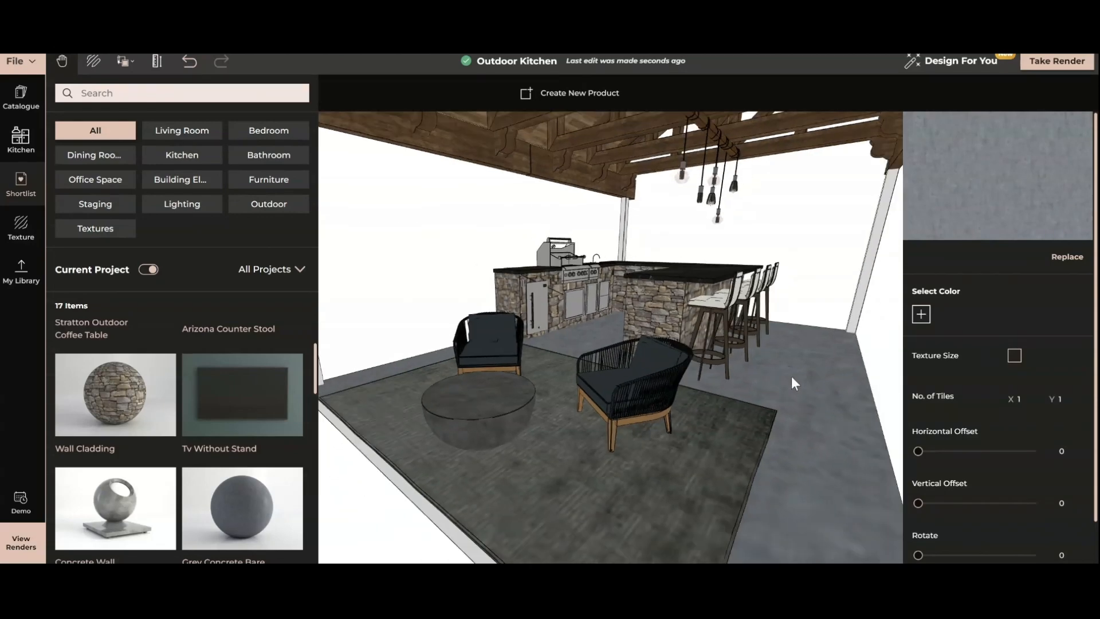
pyautogui.moveTo(694, 394); pyautogui.dragTo(700, 409, button='right')
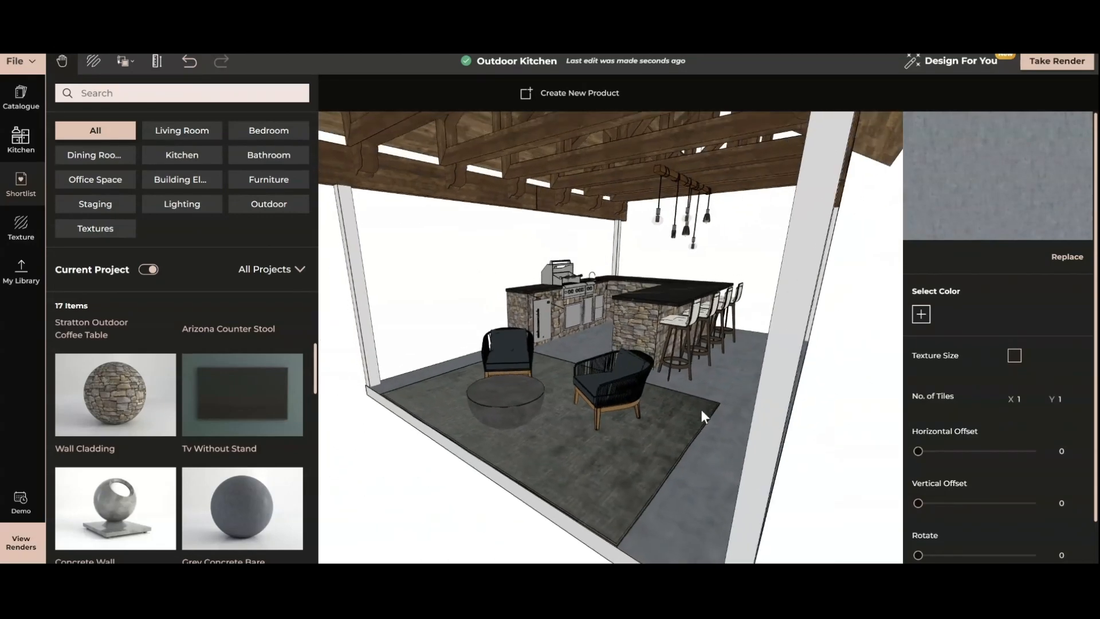
pyautogui.moveTo(420, 240); pyautogui.dragTo(395, 201)
pyautogui.click(125, 62)
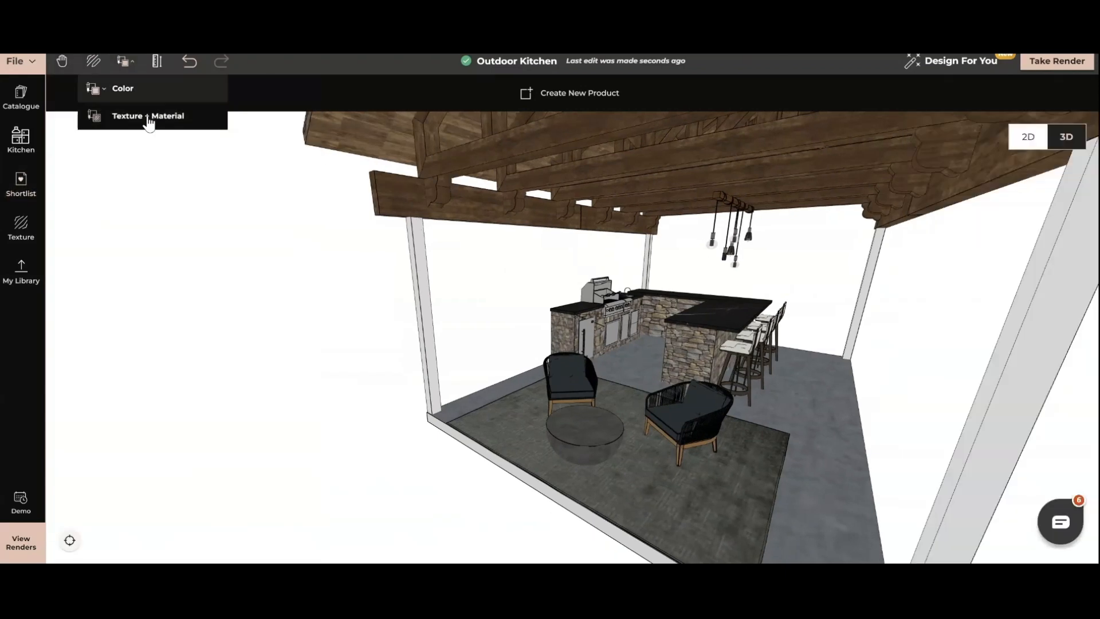
pyautogui.click(147, 115)
pyautogui.click(444, 161)
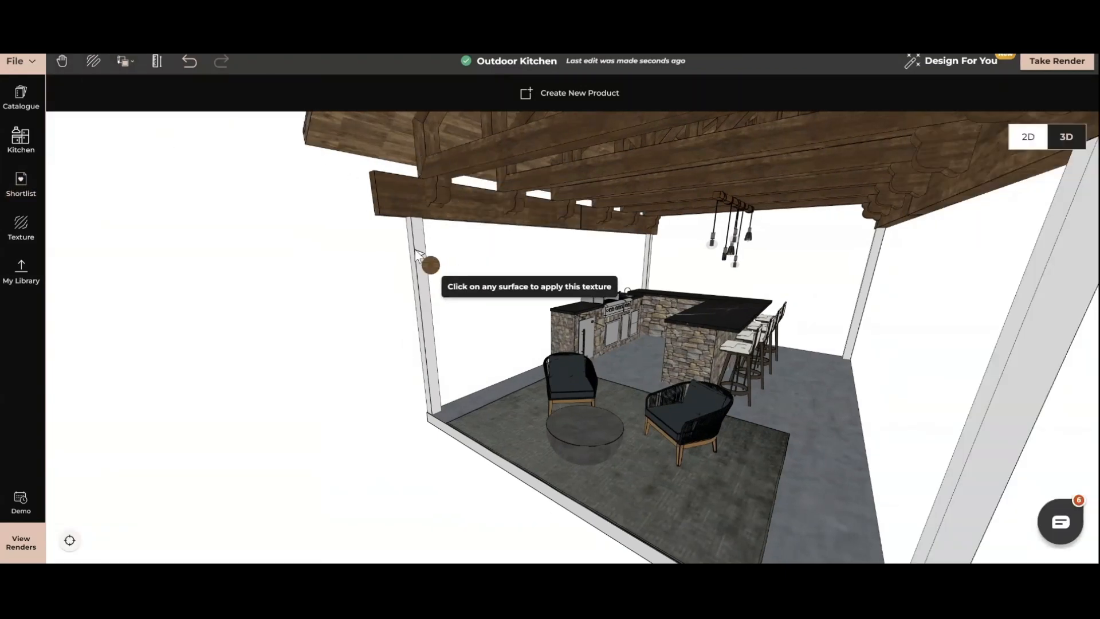
pyautogui.click(414, 250)
pyautogui.moveTo(470, 345); pyautogui.dragTo(335, 315)
pyautogui.moveTo(685, 345); pyautogui.dragTo(462, 383)
pyautogui.click(639, 295)
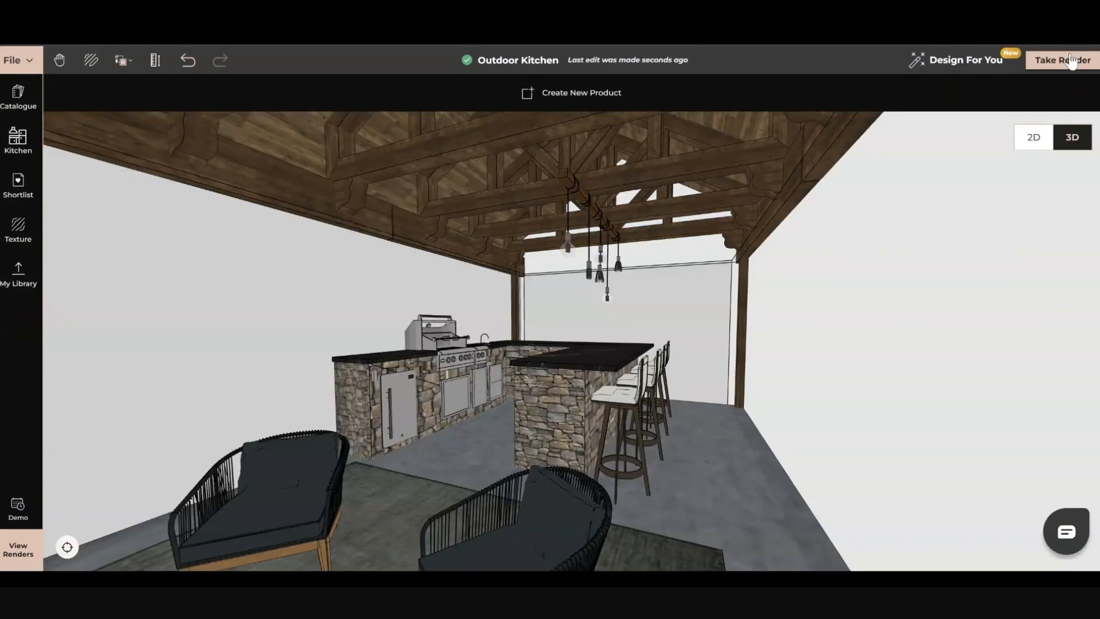
# Open the render setup and hide the four white walls enclosing the pavilion.
pyautogui.click(1059, 61)
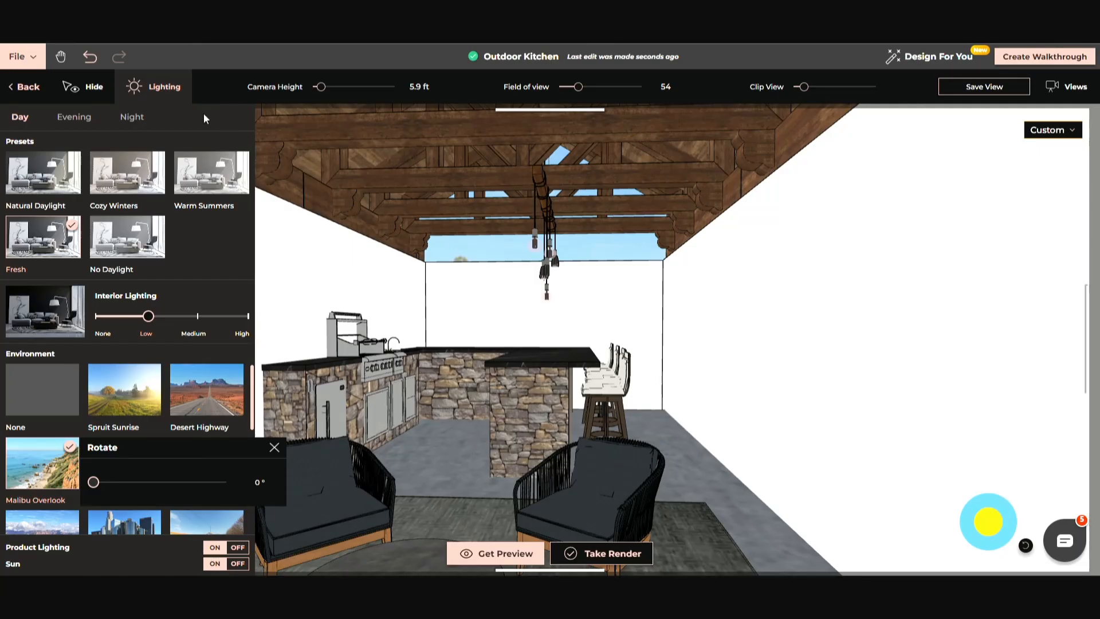
pyautogui.click(103, 92)
pyautogui.click(526, 336)
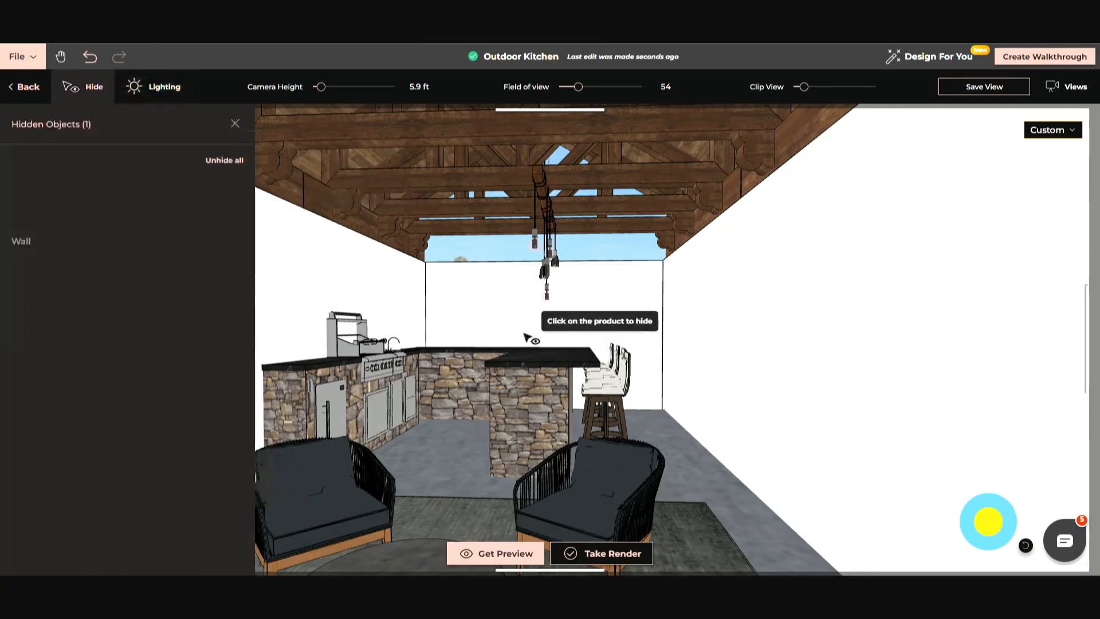
pyautogui.click(375, 294)
pyautogui.click(655, 364)
pyautogui.click(636, 321)
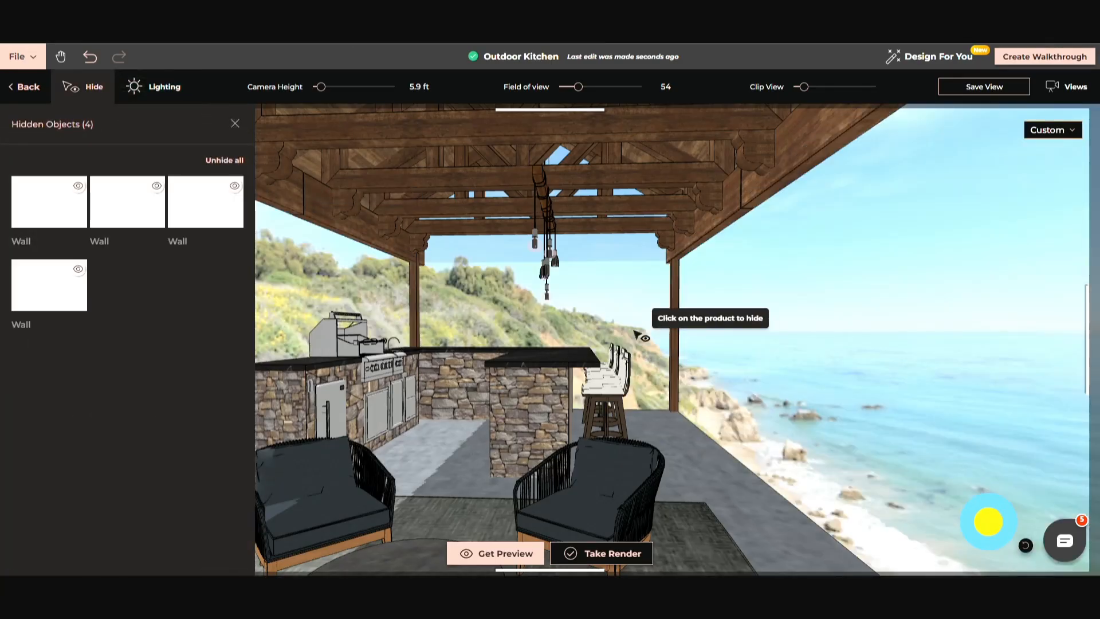
pyautogui.click(235, 123)
# Move the sun to the viewer's side of the pavilion so daylight strikes the fronts of the stone counters and armchairs.
pyautogui.click(130, 97)
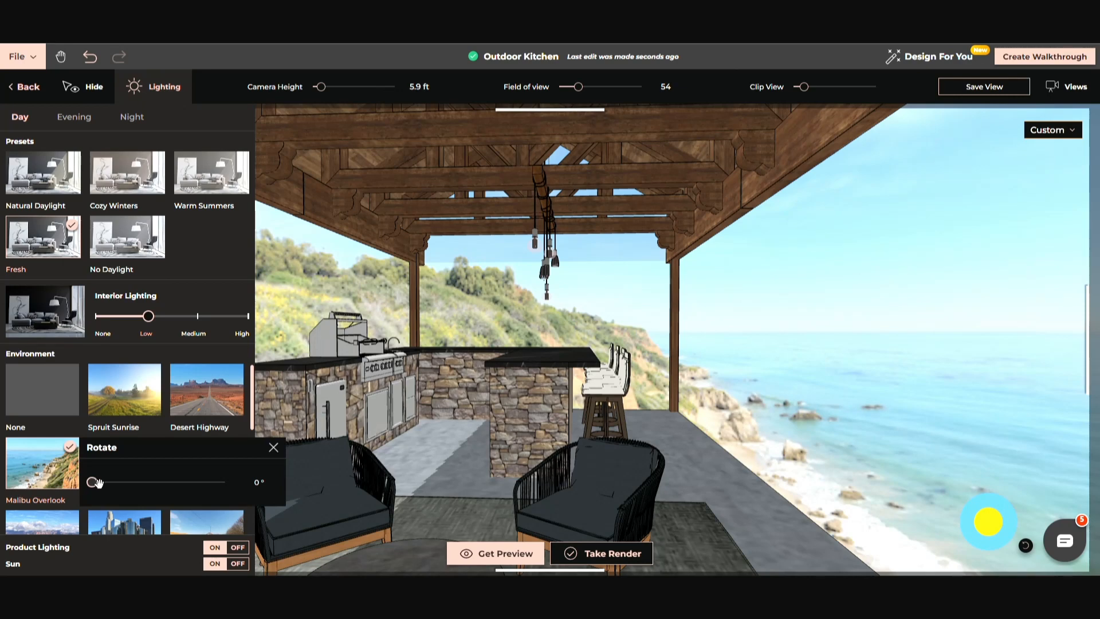
pyautogui.moveTo(93, 482); pyautogui.dragTo(96, 485)
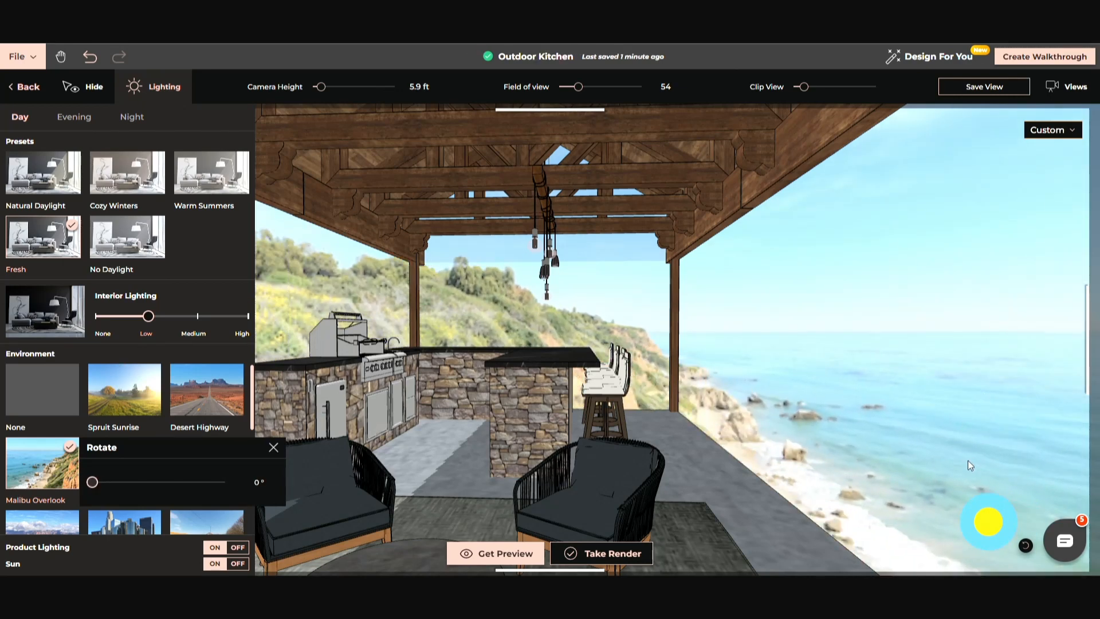
pyautogui.moveTo(987, 522); pyautogui.dragTo(986, 571)
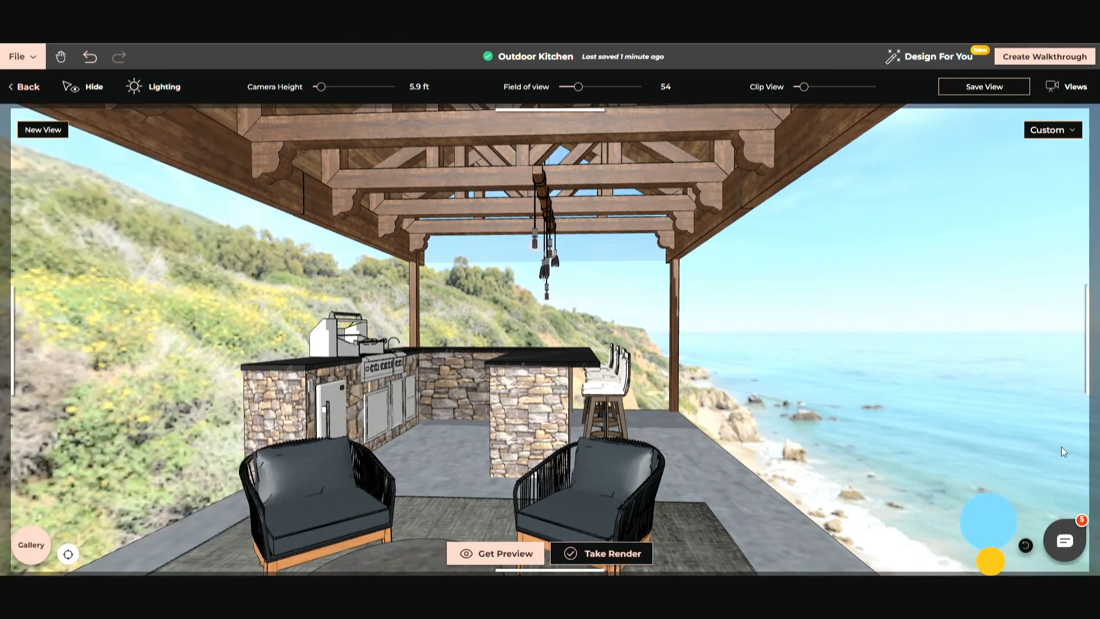
pyautogui.moveTo(1000, 553); pyautogui.dragTo(985, 561)
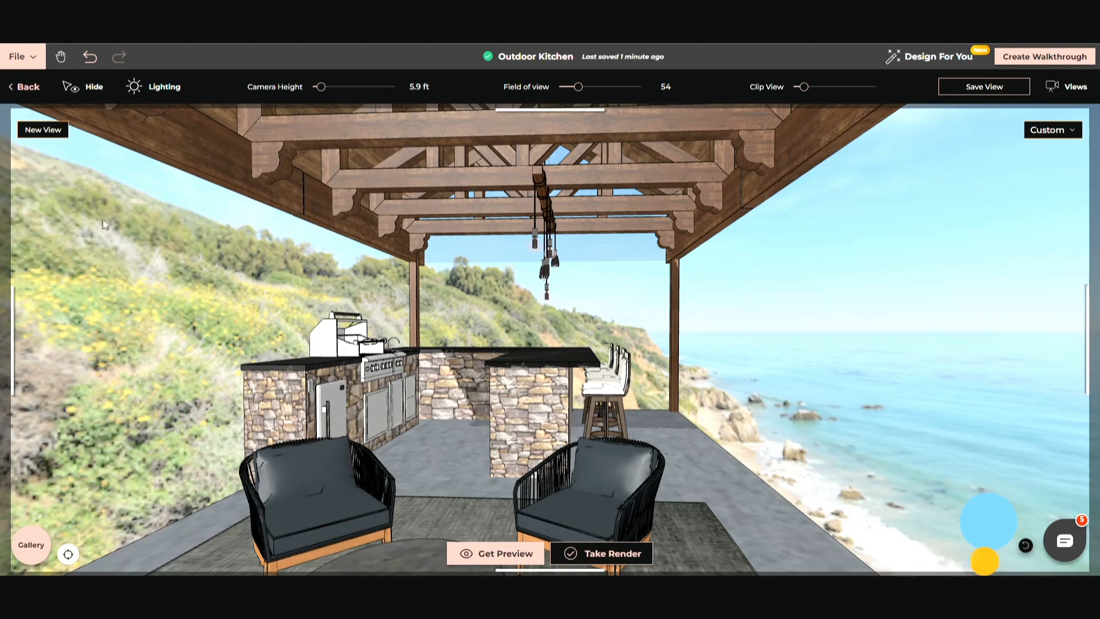
# Generate a preview of the current camera view and submit it for rendering at 2K resolution.
pyautogui.click(537, 555)
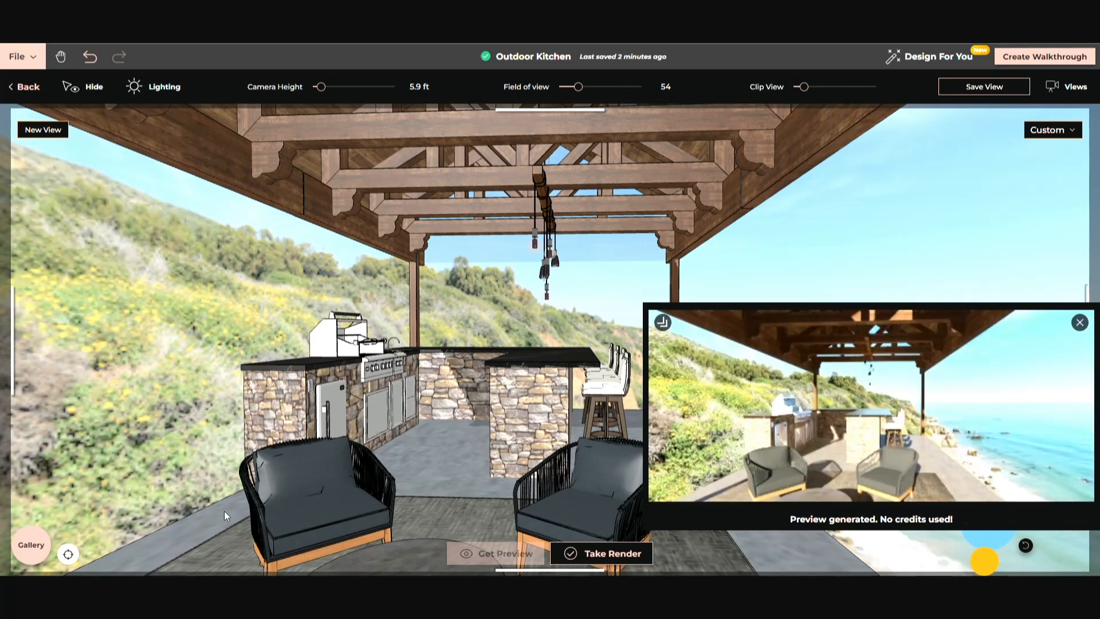
pyautogui.click(612, 552)
pyautogui.click(512, 248)
pyautogui.click(738, 451)
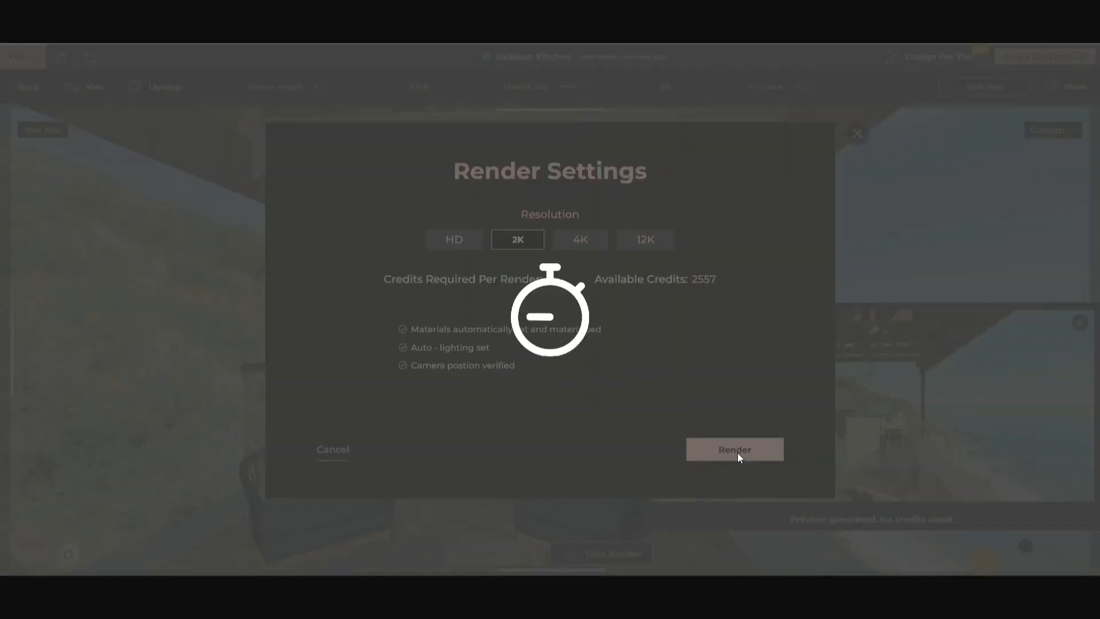